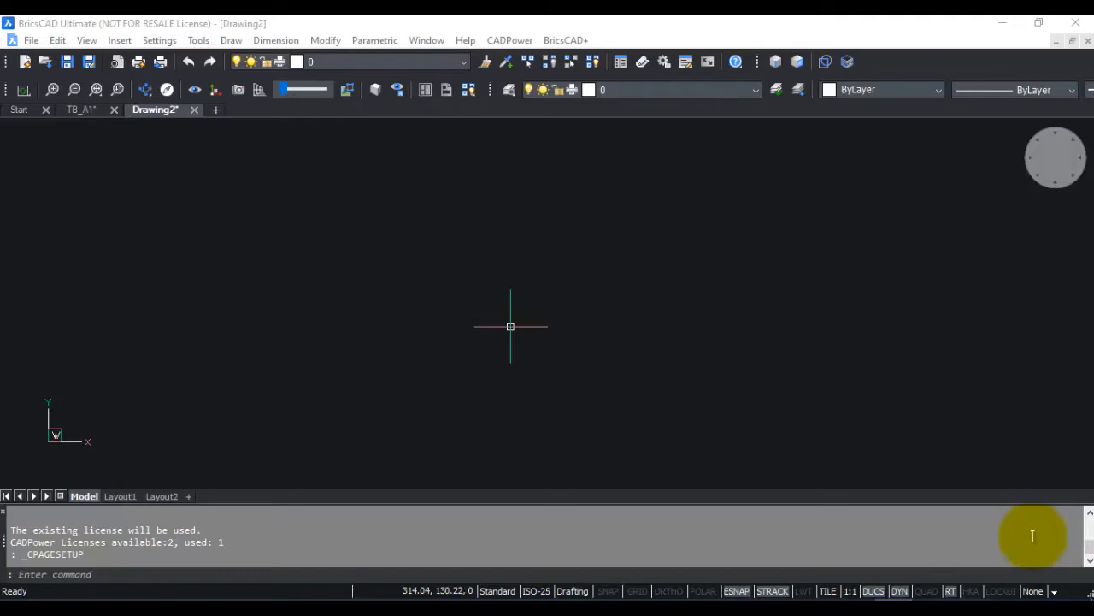
# View model space, Layout1 and Layout2 of the drawing in turn, and return to Layout1.
pyautogui.click(83, 496)
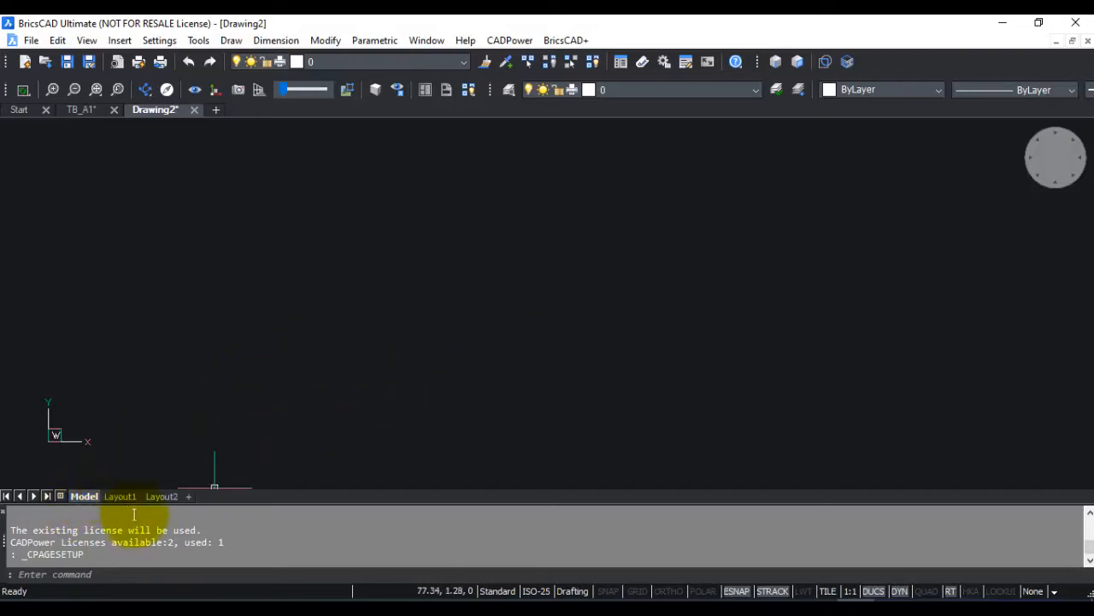
pyautogui.click(126, 496)
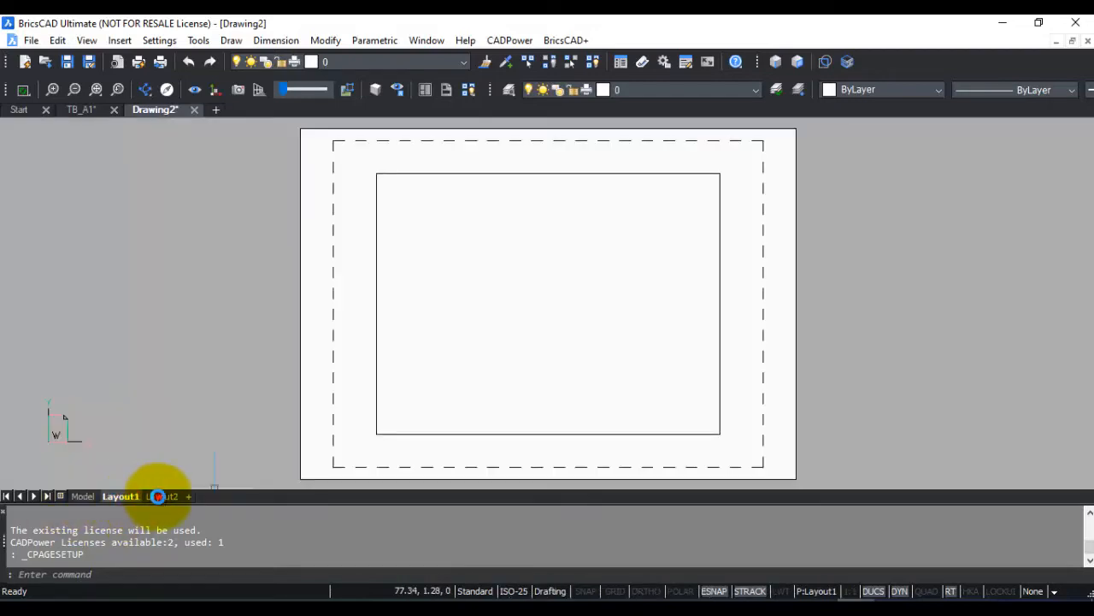
pyautogui.click(159, 496)
pyautogui.click(127, 497)
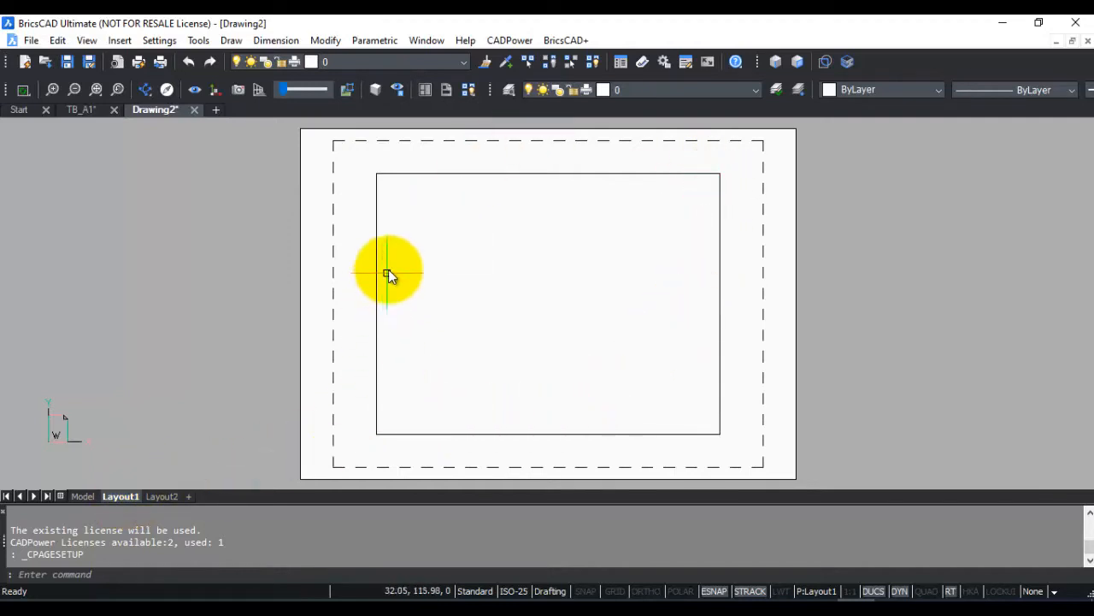
# Open the page setup of Layout1 and set its printer to Print As PDF.pc3.
pyautogui.rightClick(116, 498)
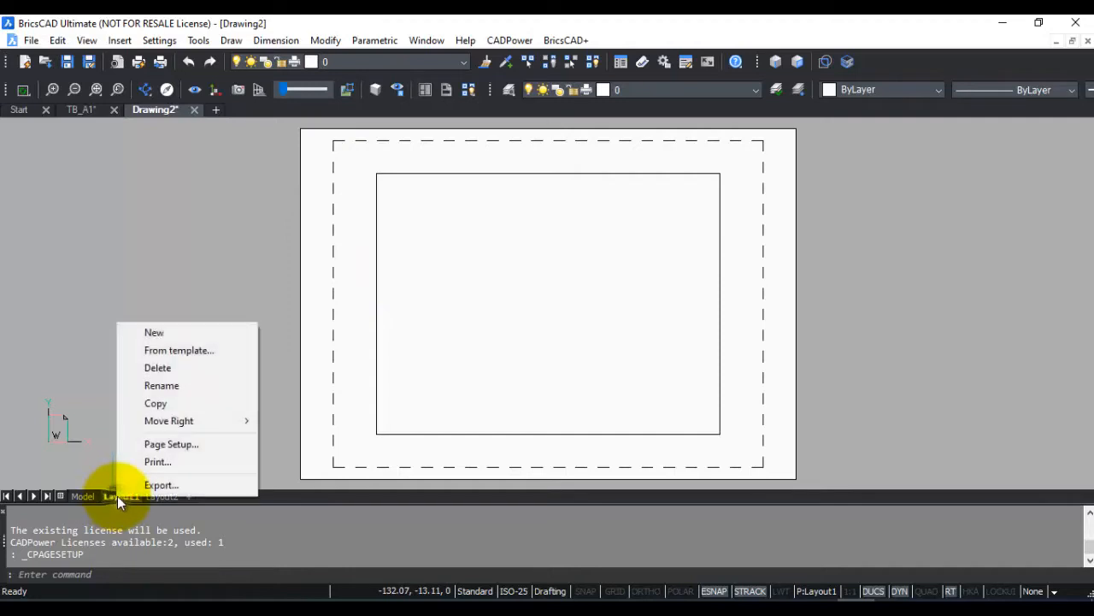
pyautogui.click(156, 445)
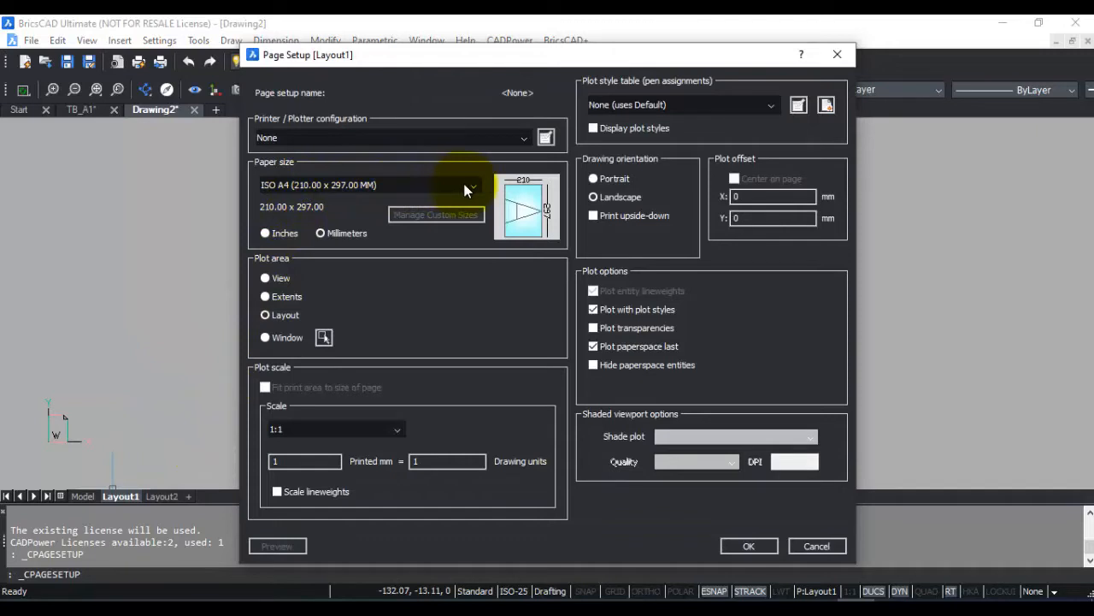
pyautogui.click(526, 140)
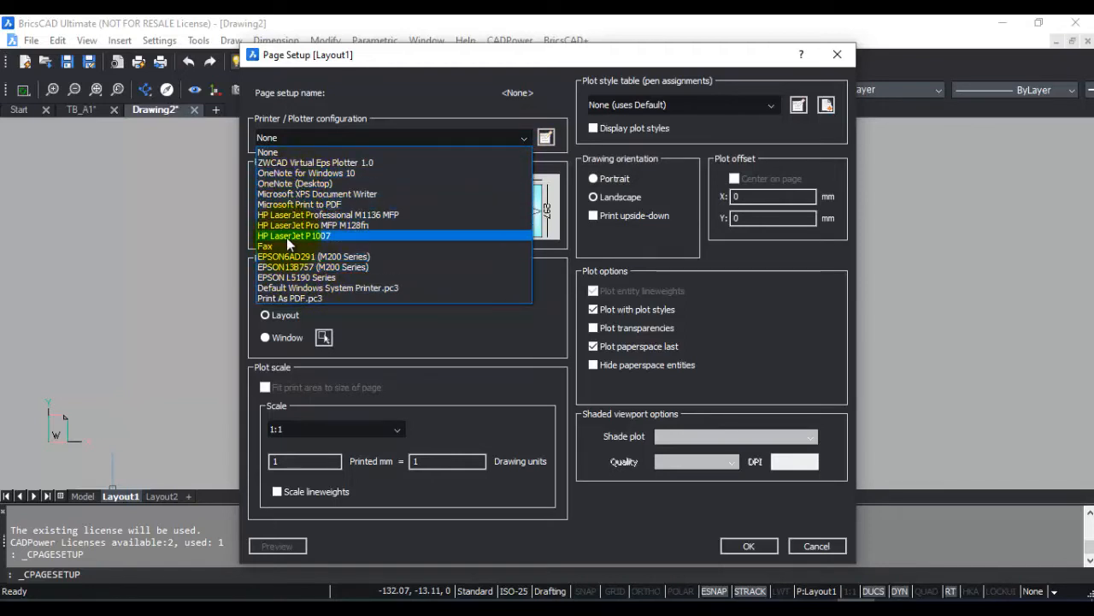
pyautogui.click(292, 297)
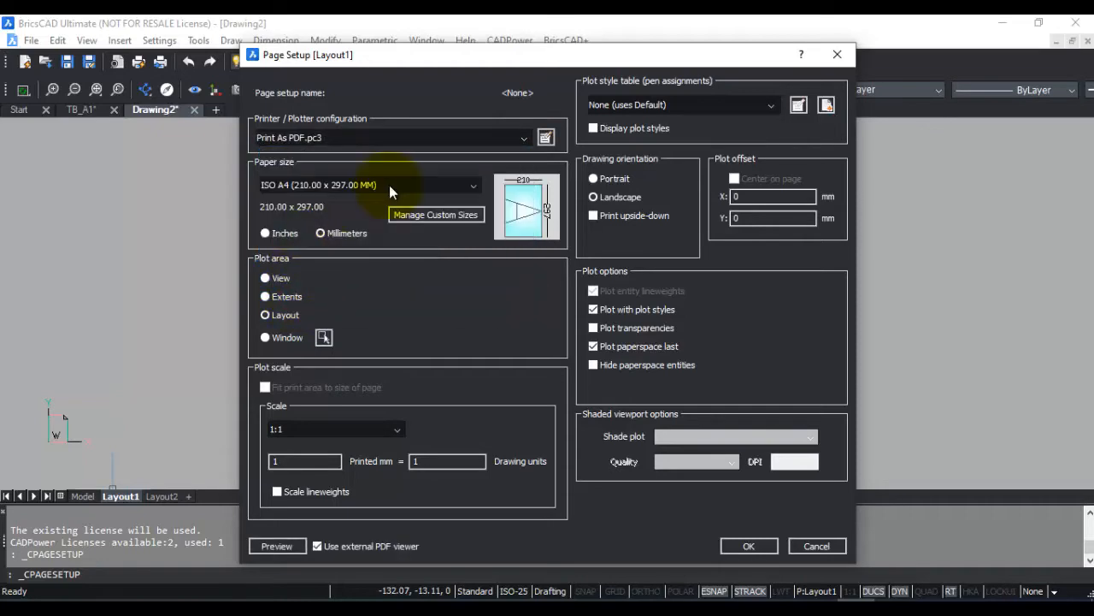
# Set the paper size to ISO A1 (841.00 x 594.00 MM) with landscape orientation and apply the page setup.
pyautogui.click(389, 185)
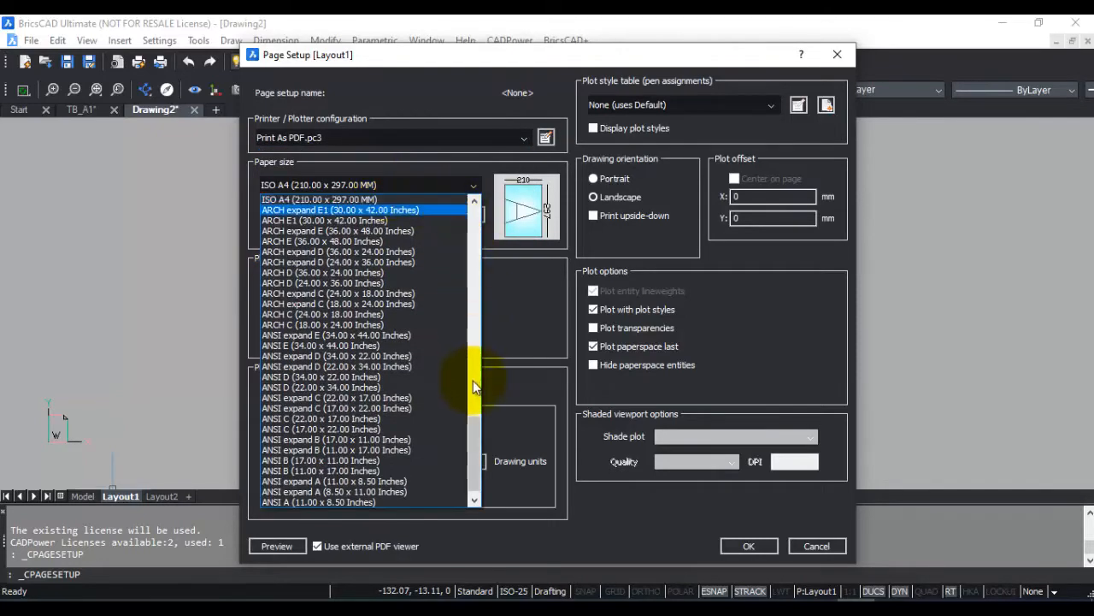
pyautogui.moveTo(473, 436); pyautogui.dragTo(458, 408)
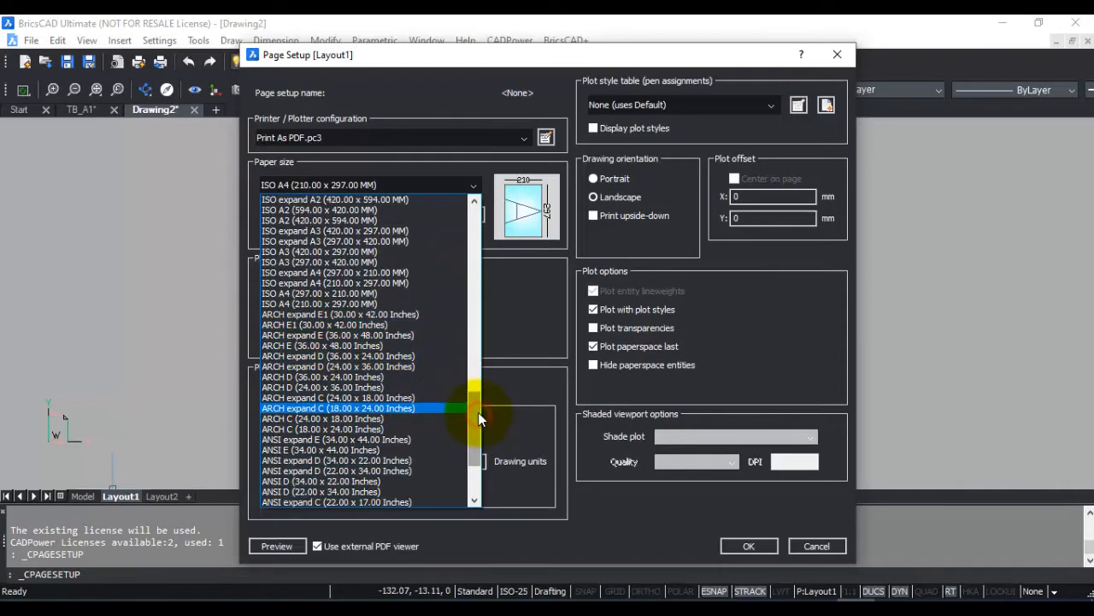
pyautogui.moveTo(477, 412); pyautogui.dragTo(480, 400)
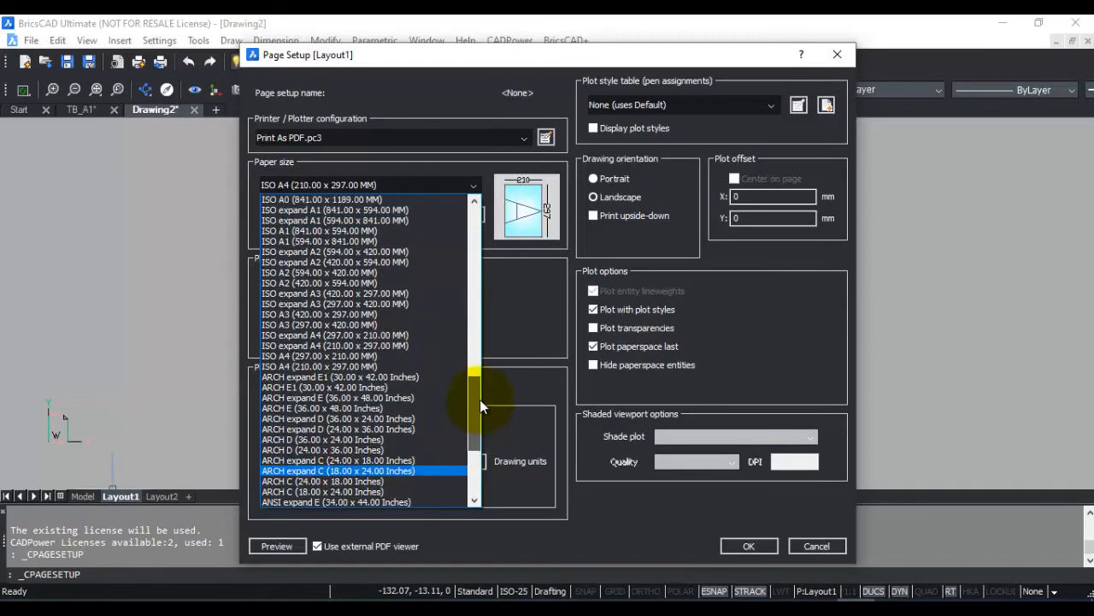
pyautogui.click(285, 231)
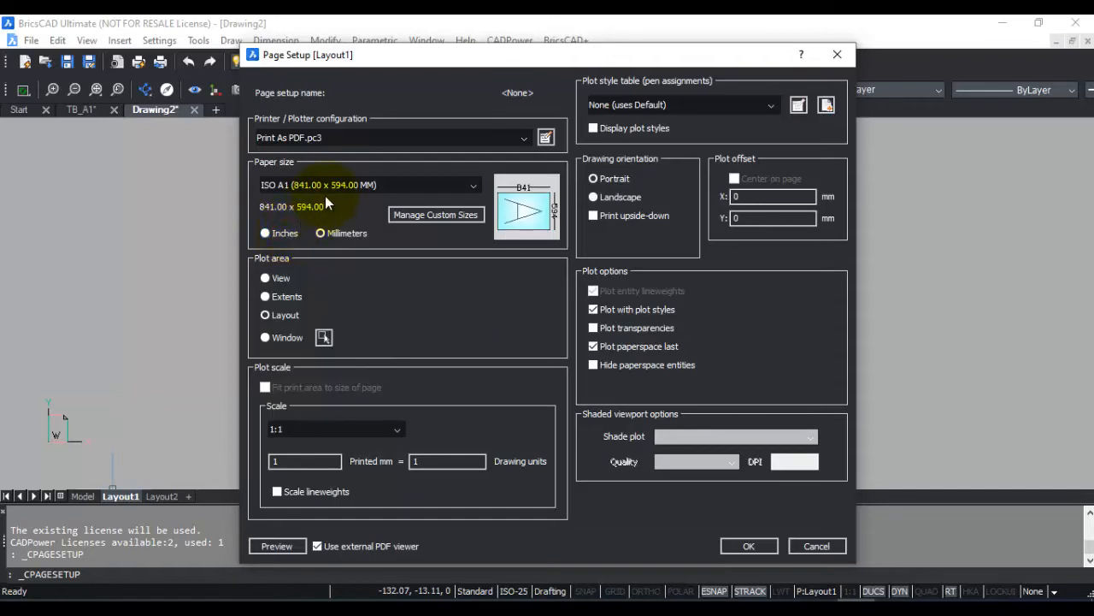
pyautogui.click(593, 198)
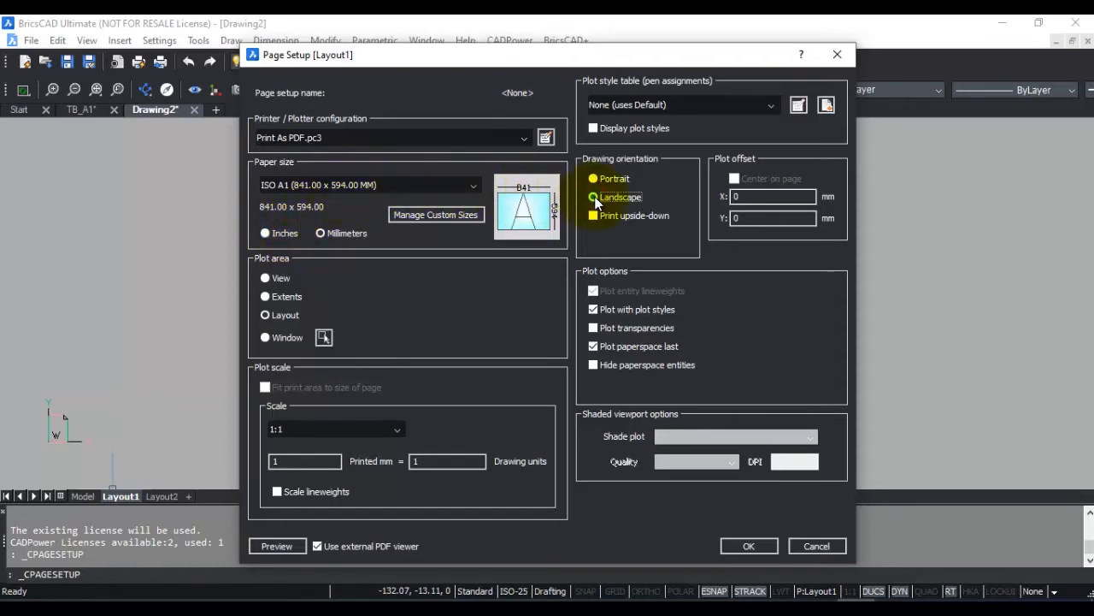
pyautogui.click(732, 547)
# Delete the existing small viewport from the lower-left part of the Layout1 sheet.
pyautogui.scroll(-1, 466, 359)
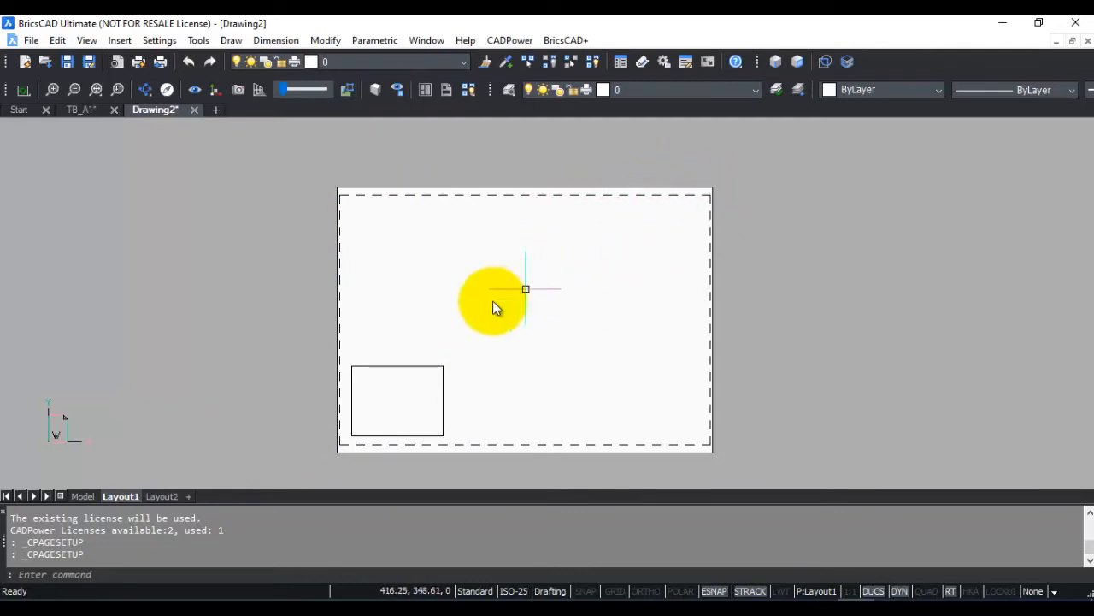
pyautogui.click(397, 366)
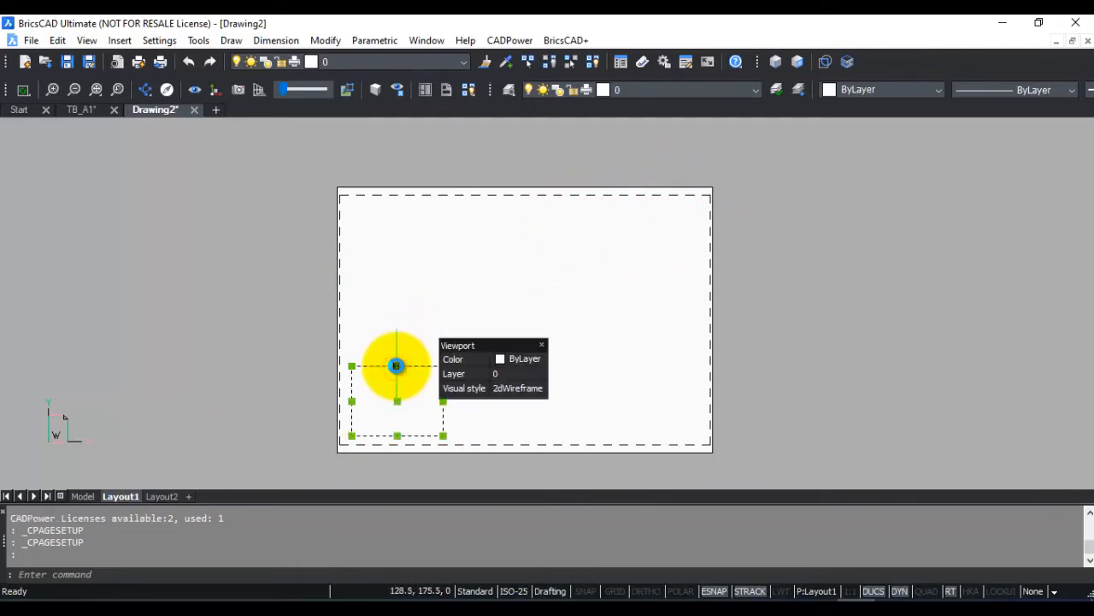
pyautogui.press('Delete')
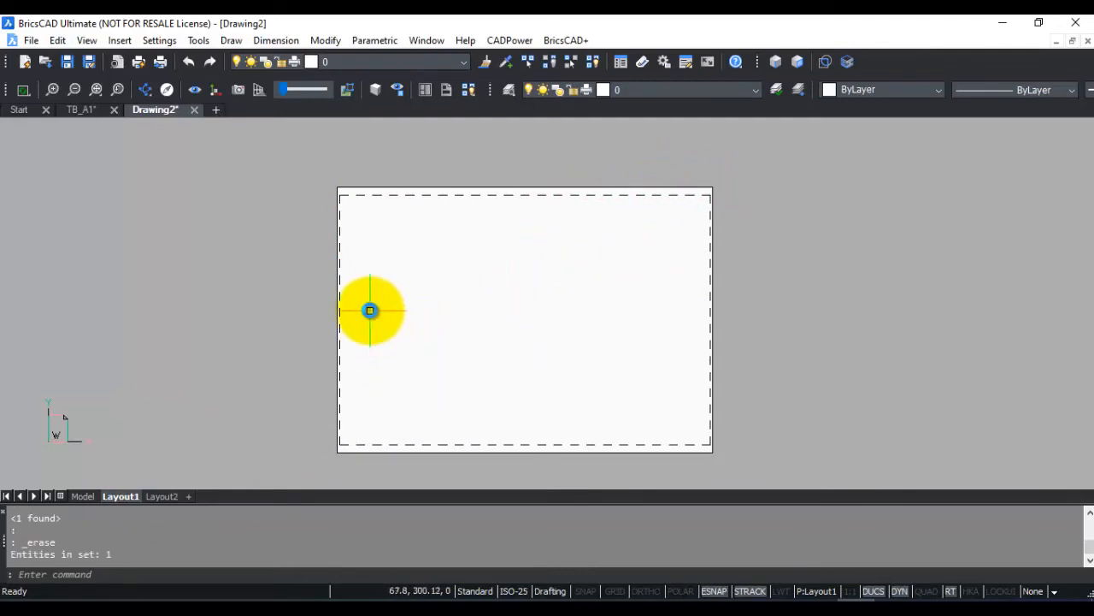
# Measure the sheet's height along its left edge from the top corner with ortho on.
pyautogui.write('dist')
pyautogui.press('Return')
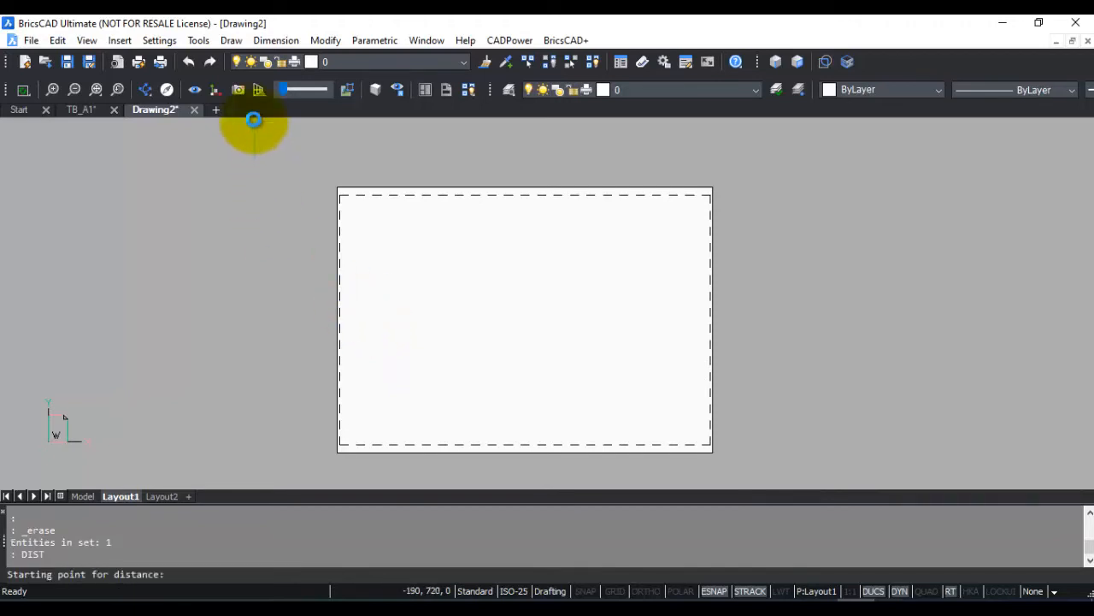
pyautogui.click(337, 186)
pyautogui.press('F8')
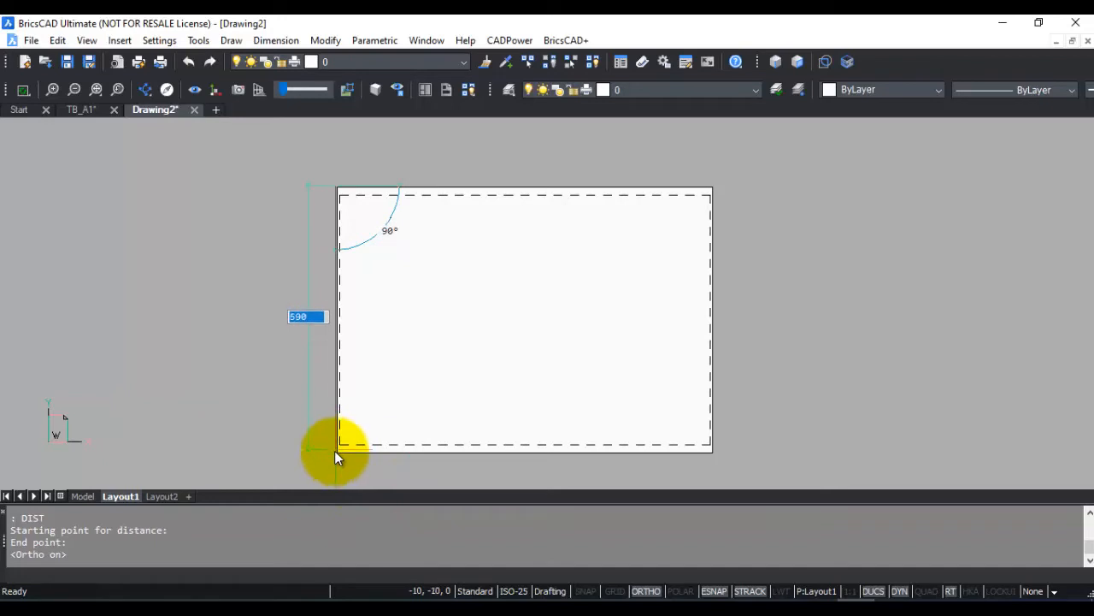
pyautogui.press('Escape')
pyautogui.press('Escape')
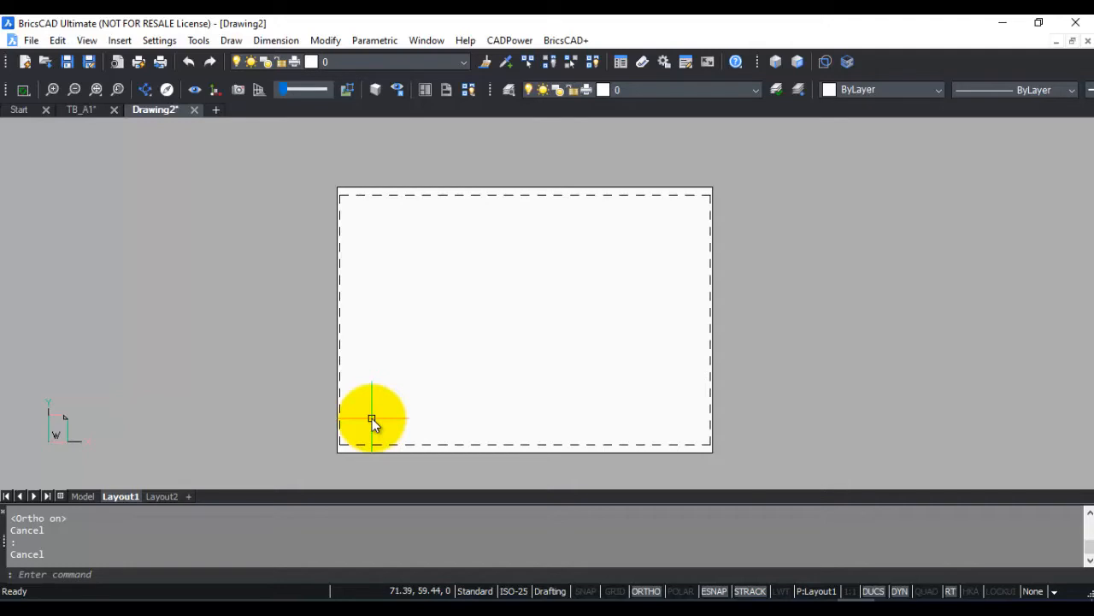
# Switch to the TB_A1 drawing and examine its border and the title block fields in the lower-right corner.
pyautogui.click(83, 110)
pyautogui.scroll(3, 515, 320)
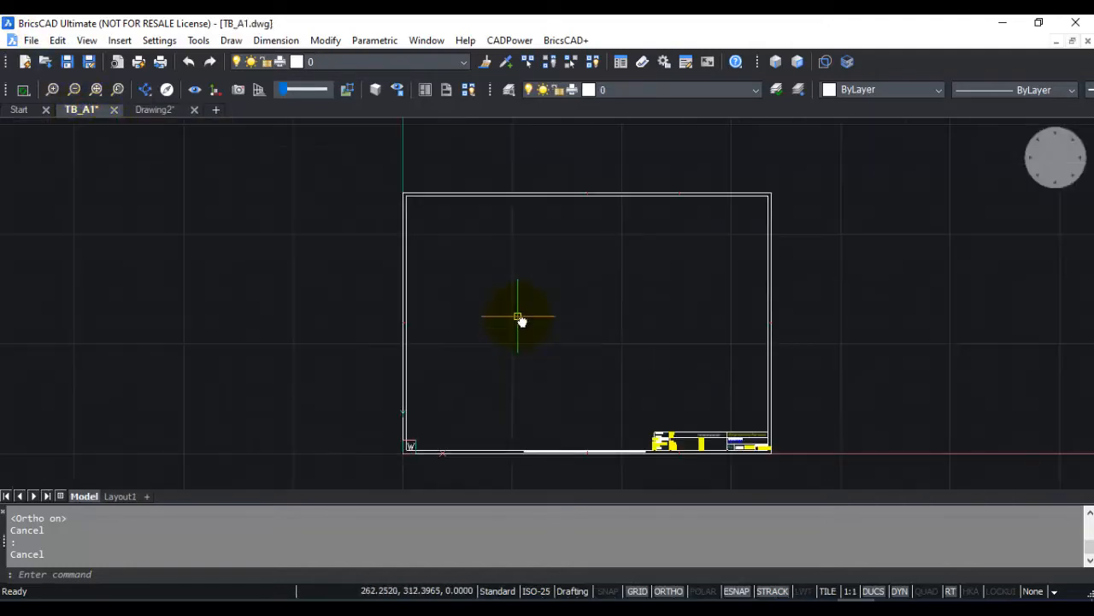
pyautogui.moveTo(517, 318); pyautogui.dragTo(413, 289, button='middle')
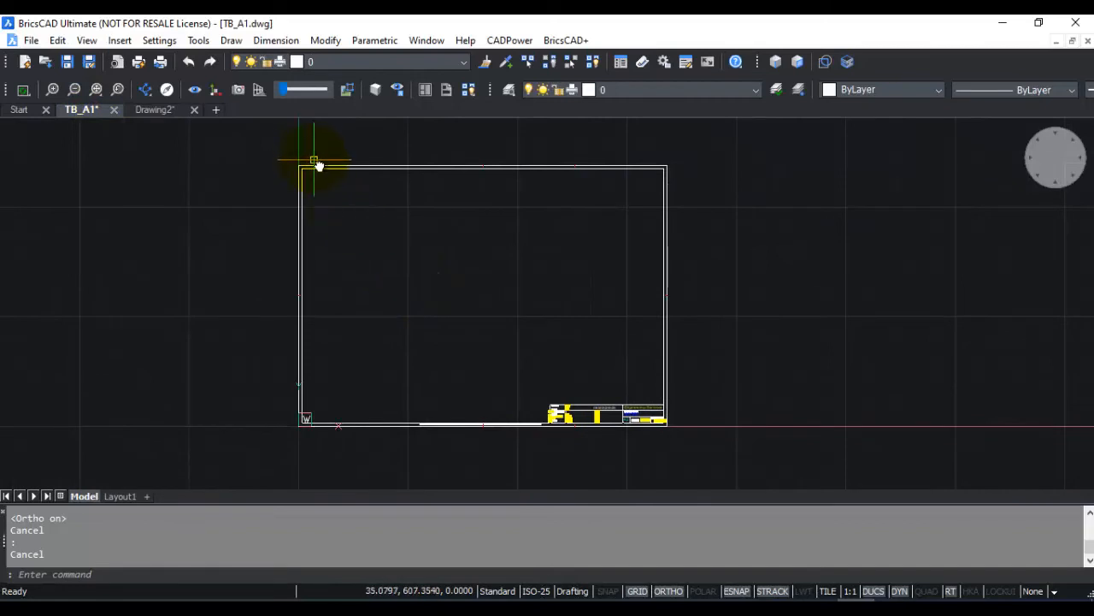
pyautogui.moveTo(319, 168)
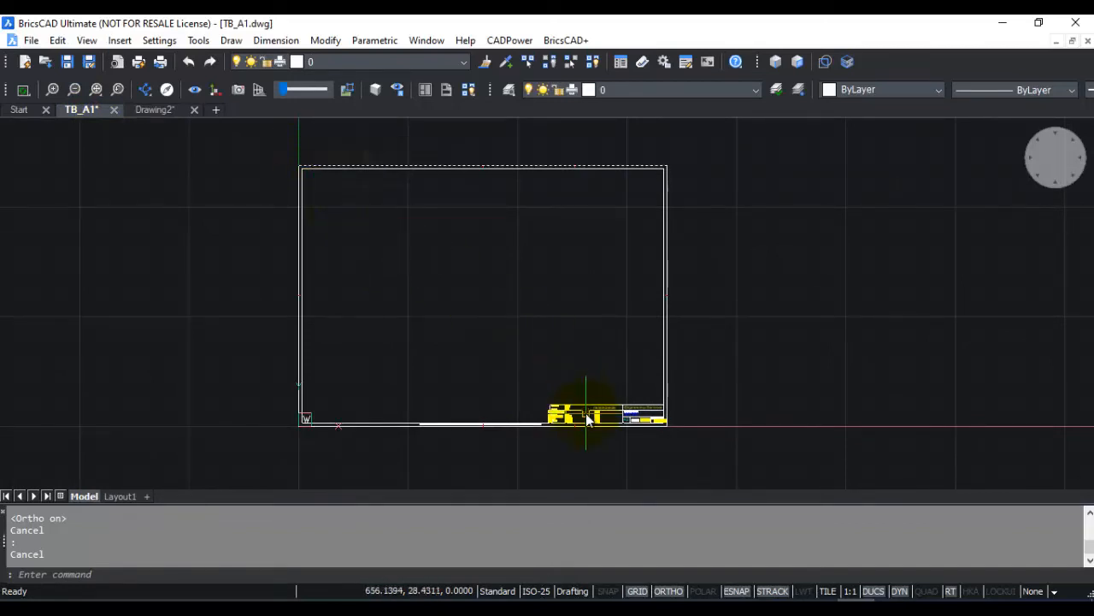
pyautogui.scroll(5, 586, 413)
pyautogui.scroll(3, 585, 413)
pyautogui.moveTo(588, 416); pyautogui.dragTo(317, 311, button='middle')
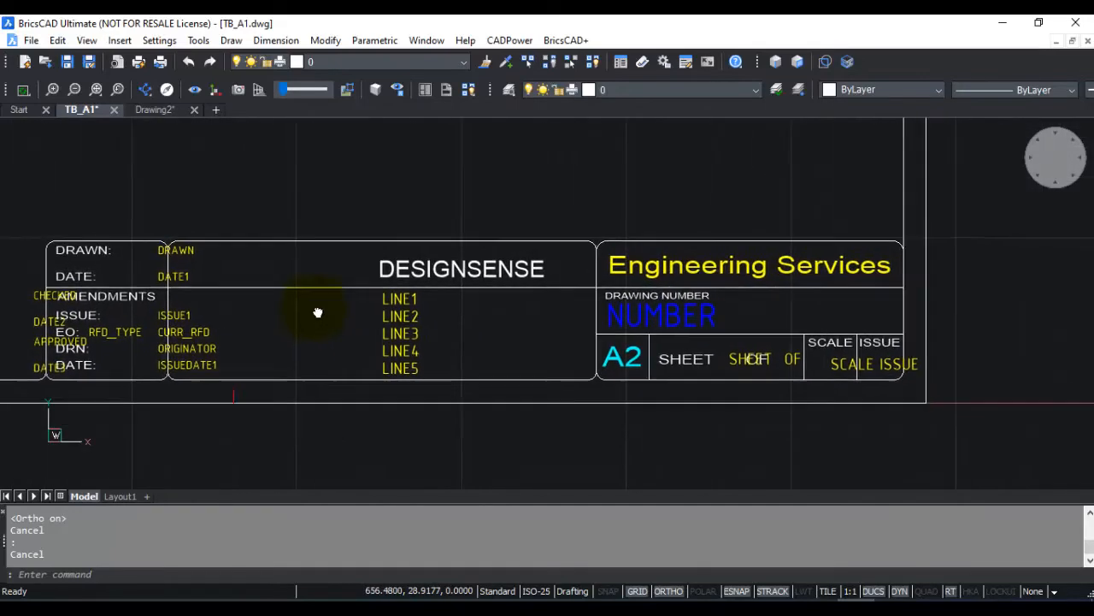
pyautogui.scroll(-3, 395, 318)
pyautogui.scroll(4, 554, 314)
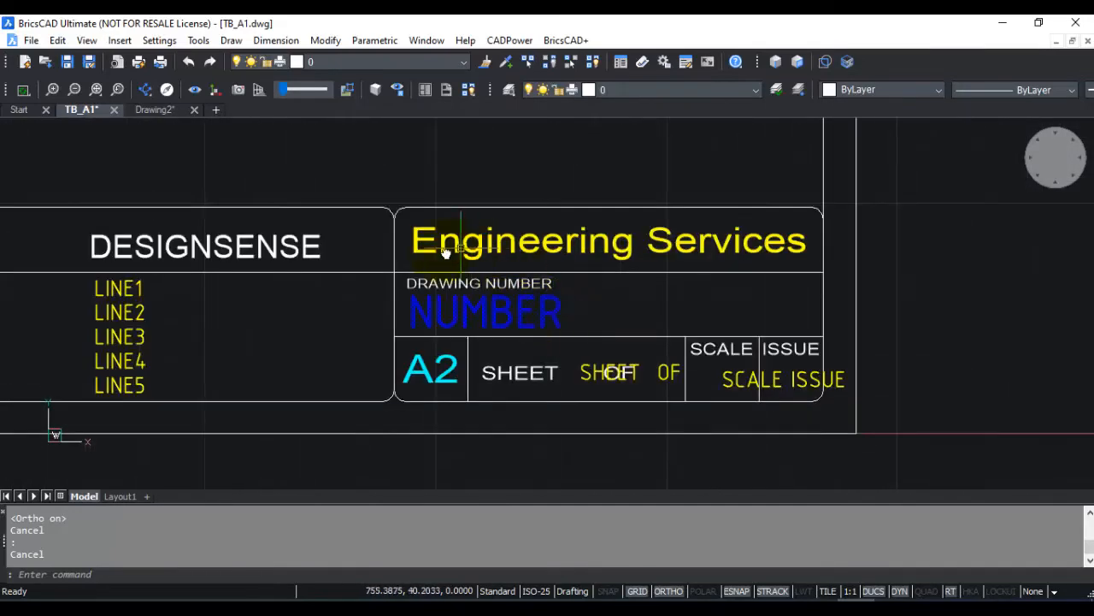
pyautogui.scroll(-4, 609, 359)
pyautogui.scroll(-6, 447, 354)
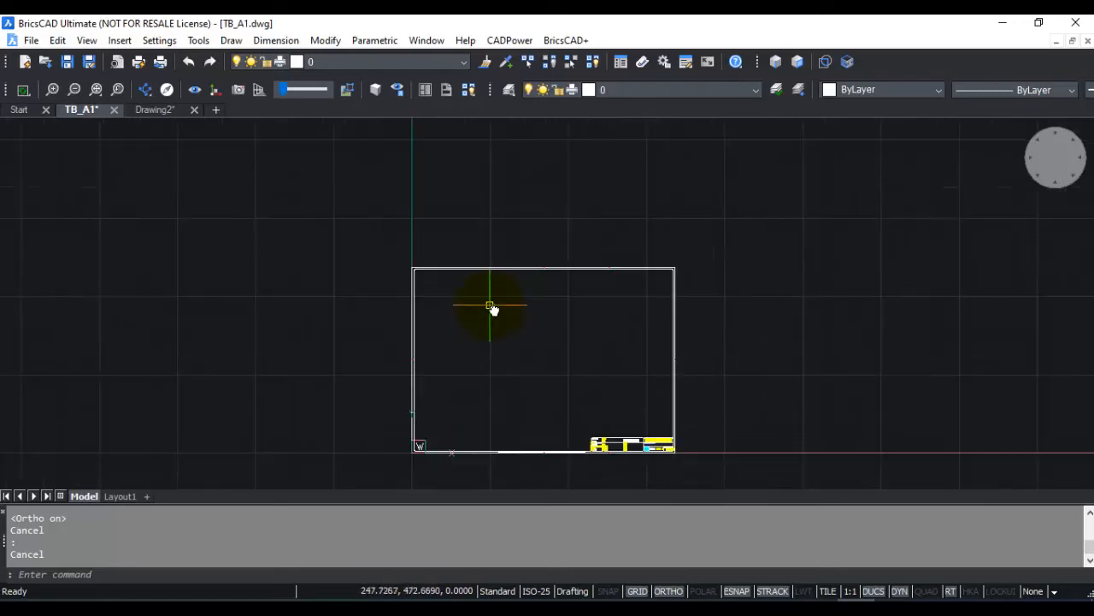
# Check the lengths of the outer border lines along the top, right and bottom of the TB_A1 sheet.
pyautogui.moveTo(494, 308); pyautogui.dragTo(403, 252, button='middle')
pyautogui.scroll(4, 391, 241)
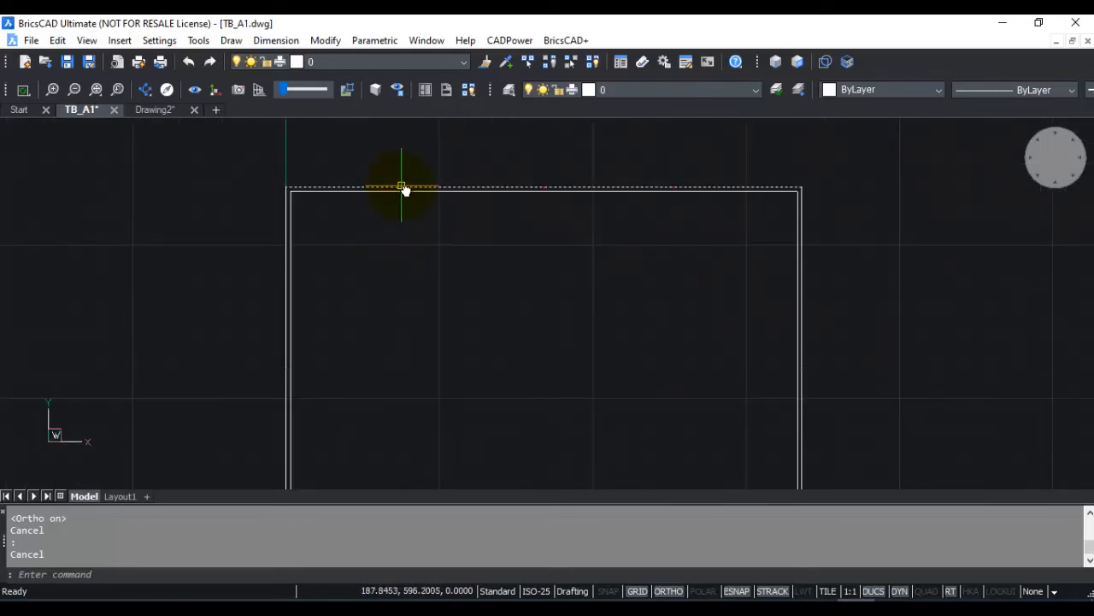
pyautogui.moveTo(405, 189)
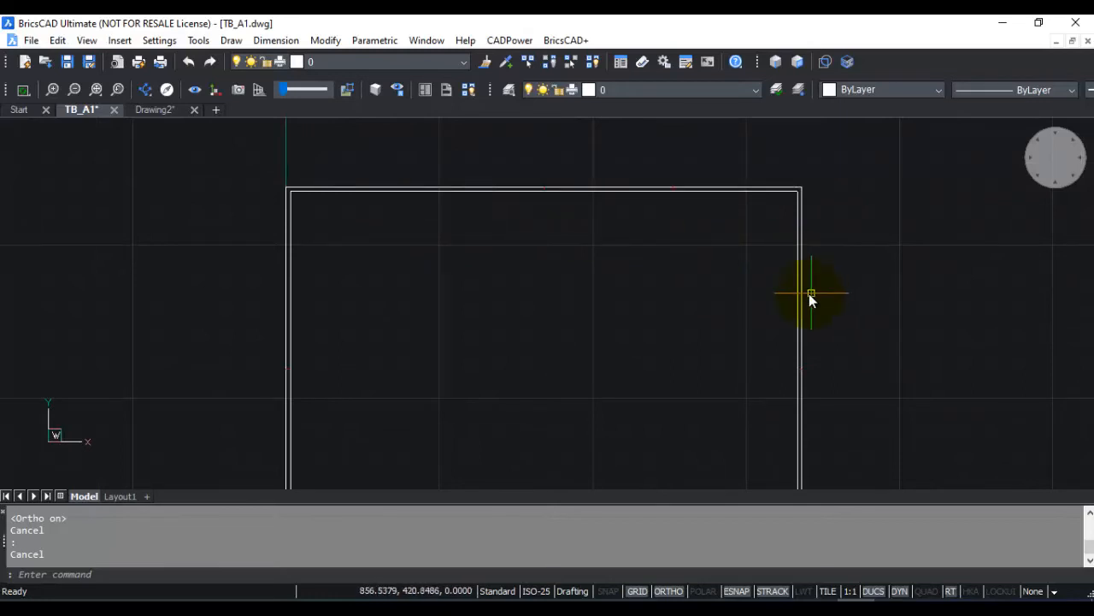
pyautogui.moveTo(804, 294)
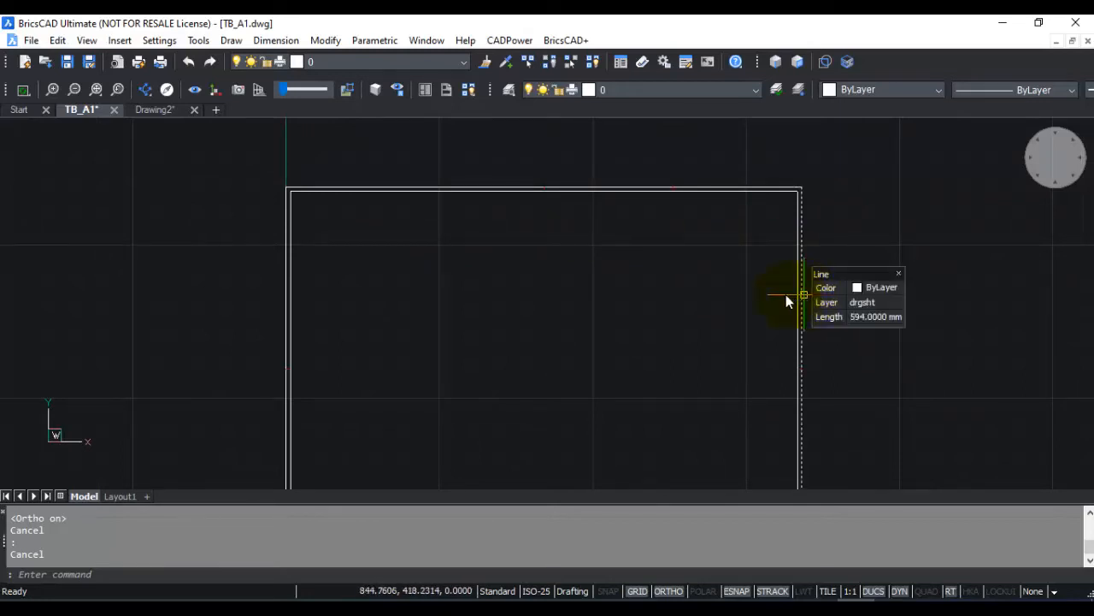
pyautogui.scroll(-4, 702, 290)
pyautogui.scroll(4, 660, 291)
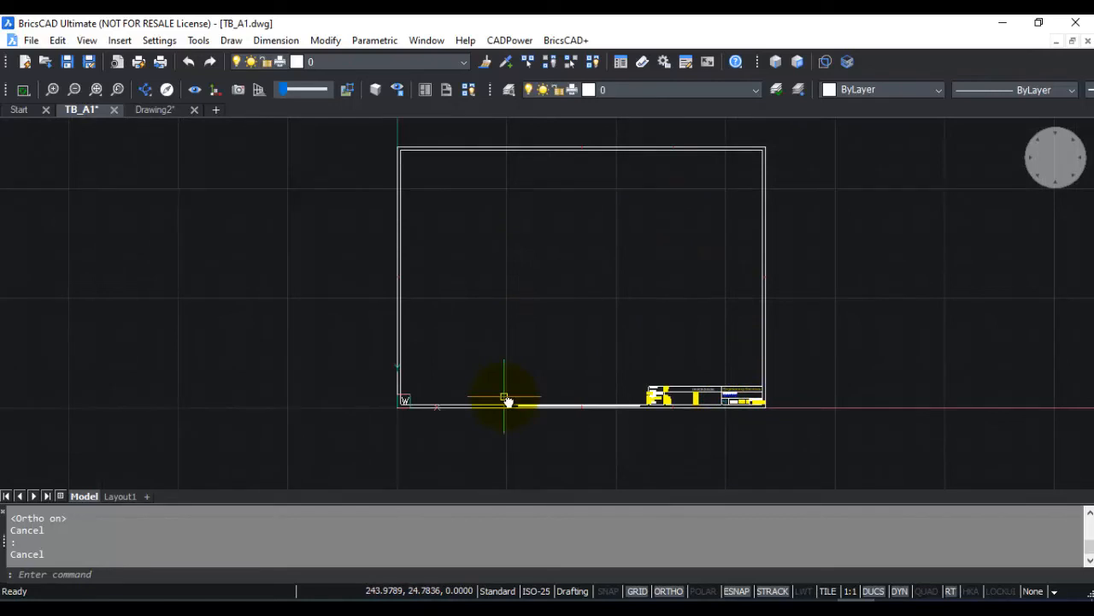
pyautogui.moveTo(506, 407)
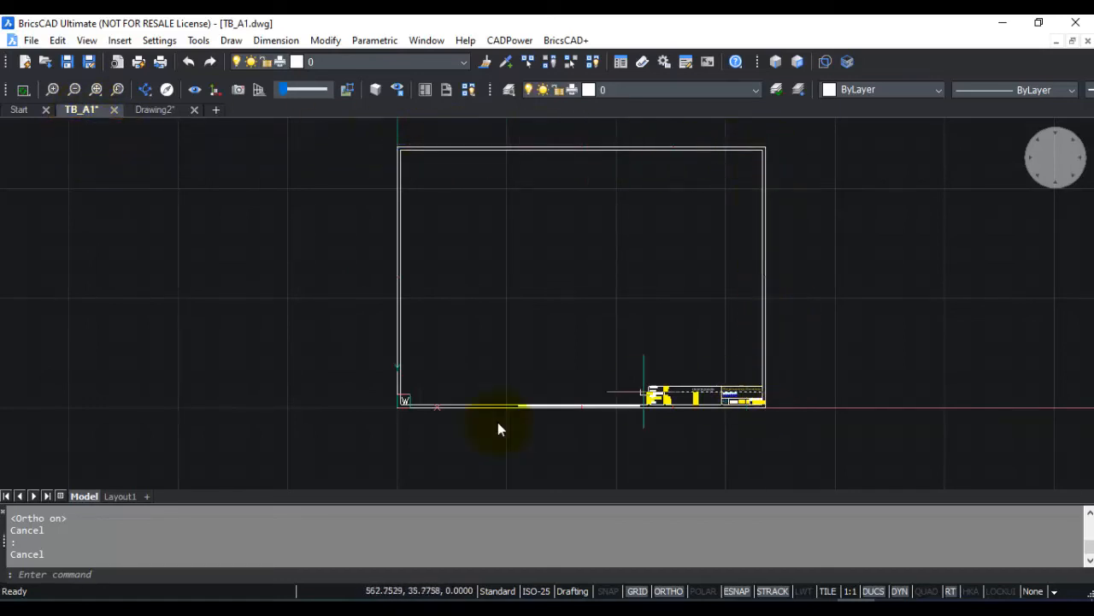
# Switch to Drawing2 and load TB_A1.dwg from the NETAFIM_Training folder as a block to insert on Layout1.
pyautogui.click(147, 109)
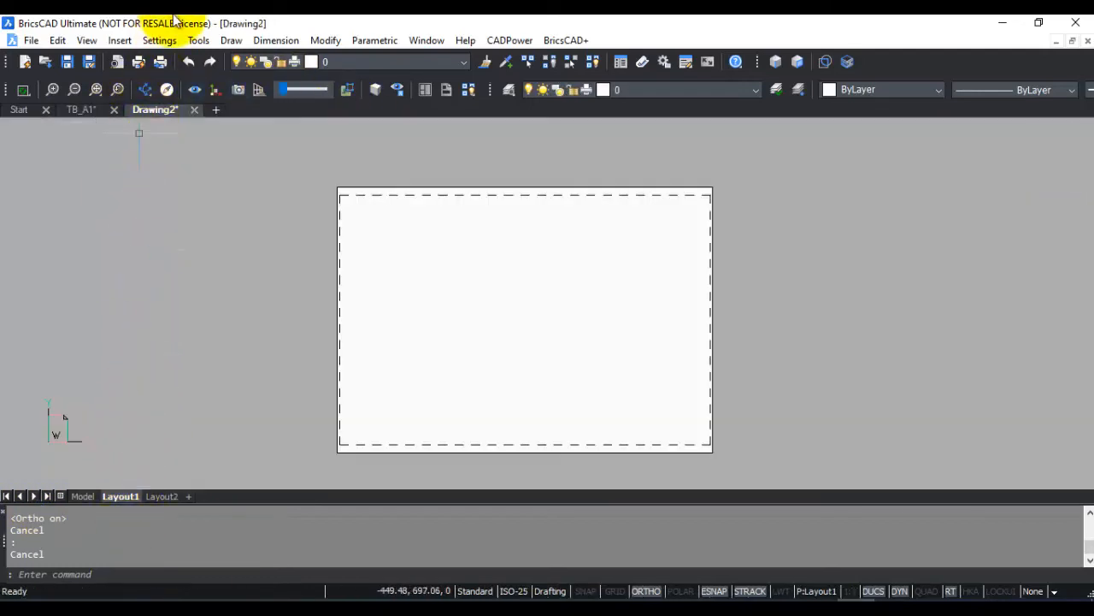
pyautogui.click(120, 41)
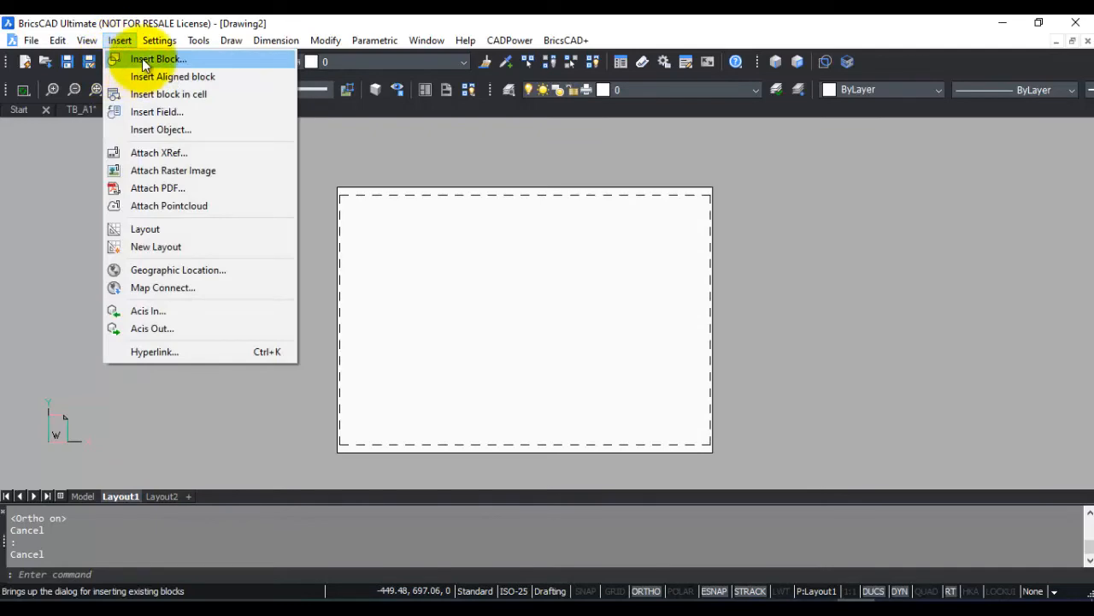
pyautogui.click(141, 58)
pyautogui.click(735, 205)
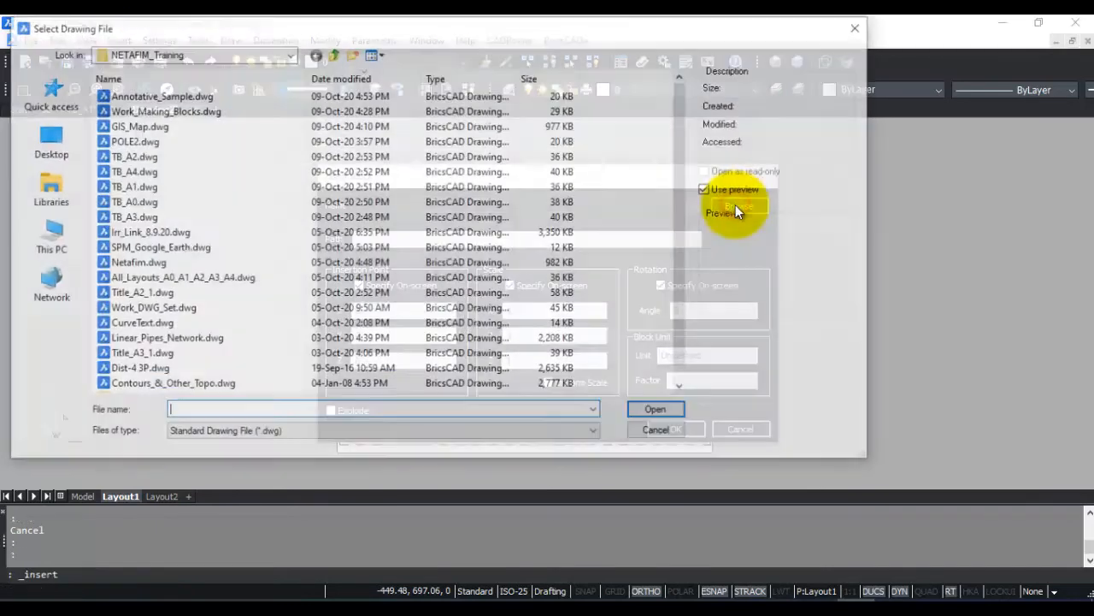
pyautogui.click(131, 188)
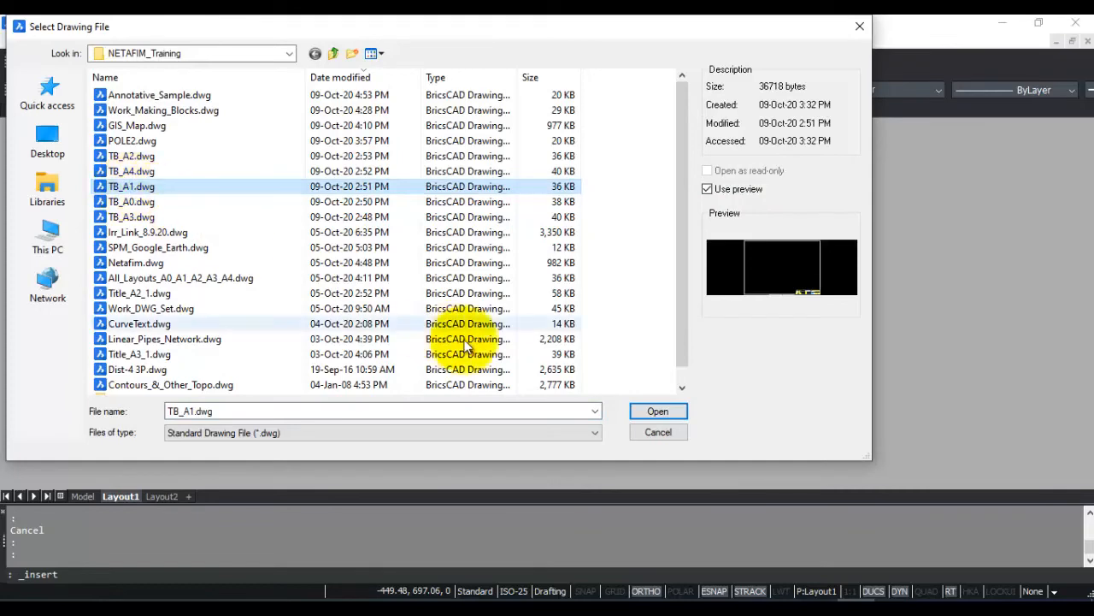
pyautogui.click(657, 413)
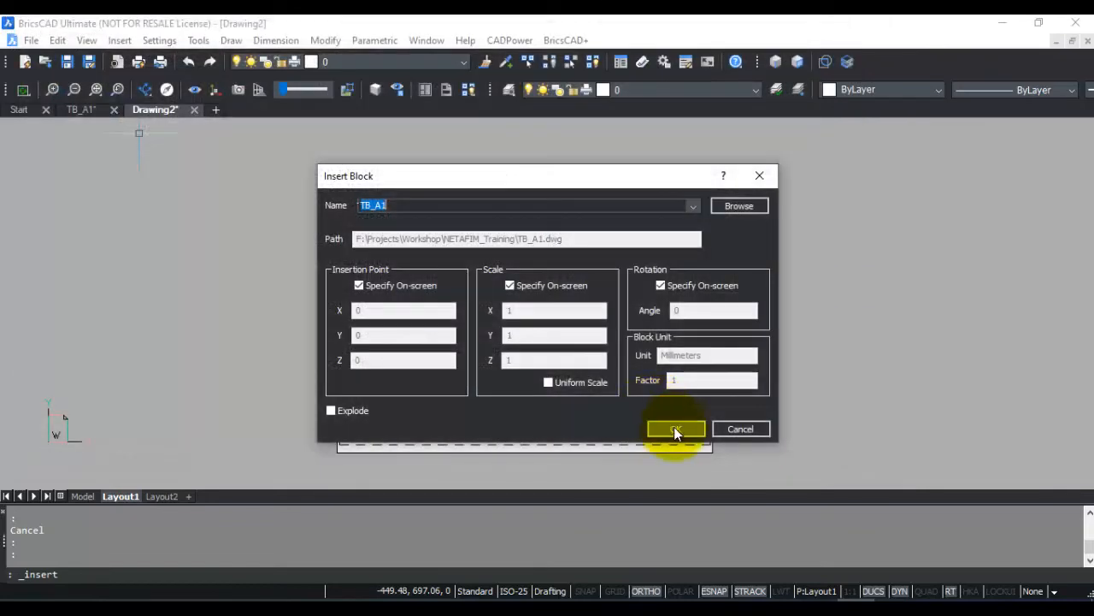
pyautogui.click(674, 429)
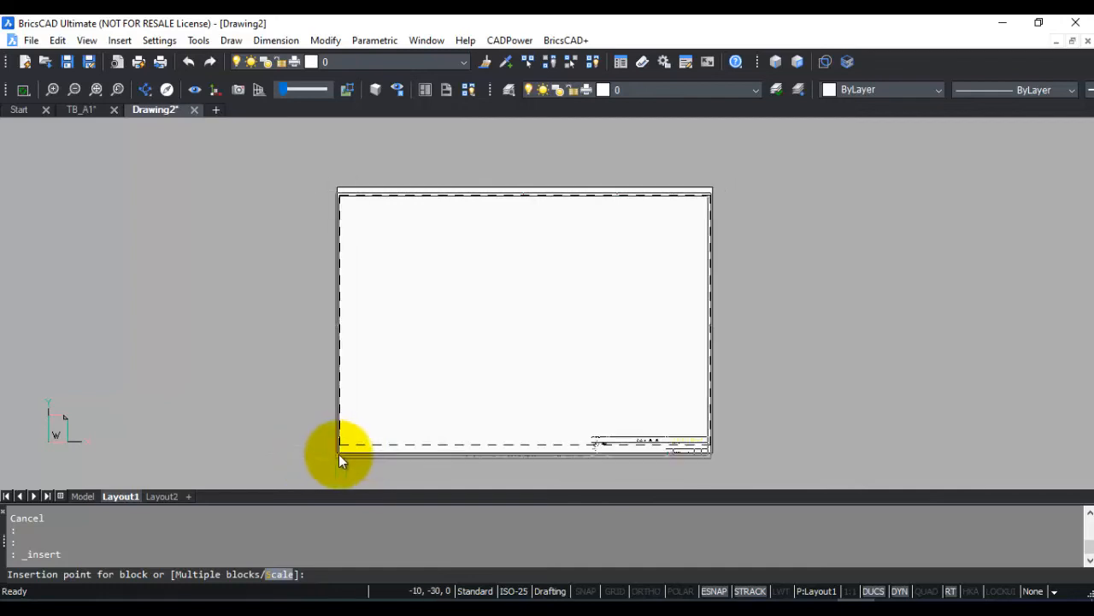
# Place the TB_A1 block at the sheet's lower-left corner with X and Y scale 1 and rotation 0.
pyautogui.scroll(5, 332, 448)
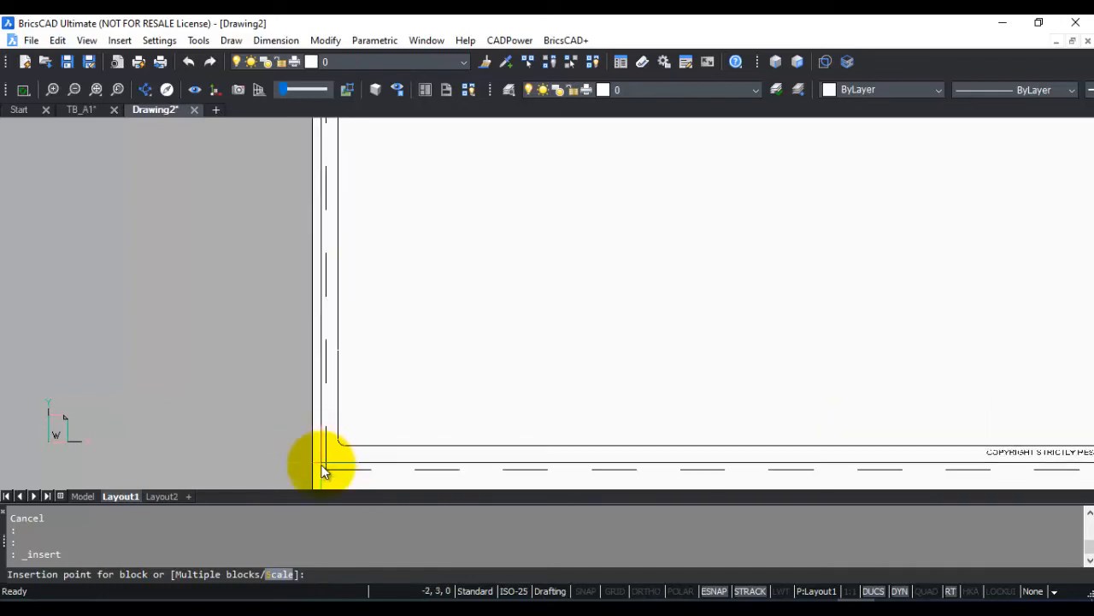
pyautogui.moveTo(351, 332); pyautogui.dragTo(366, 281, button='middle')
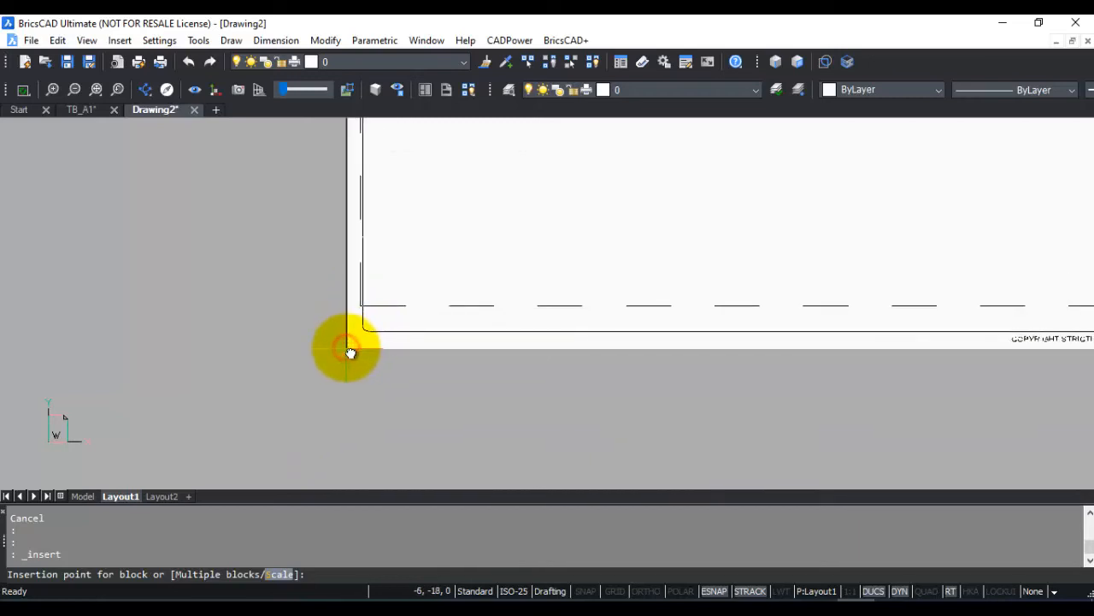
pyautogui.click(348, 351)
pyautogui.press('F8')
pyautogui.press('Return')
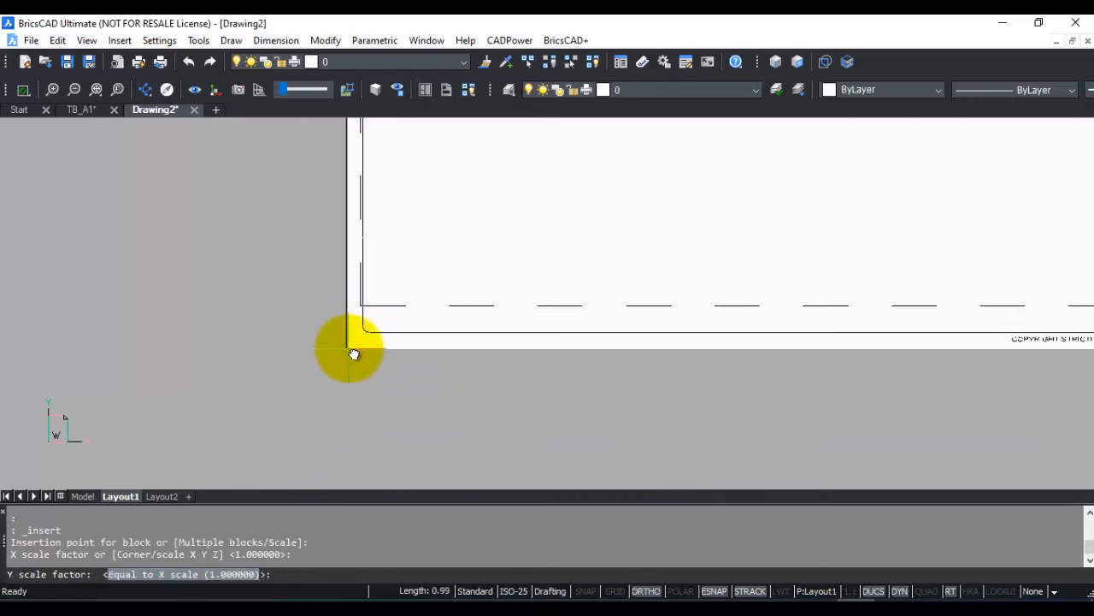
pyautogui.press('Return')
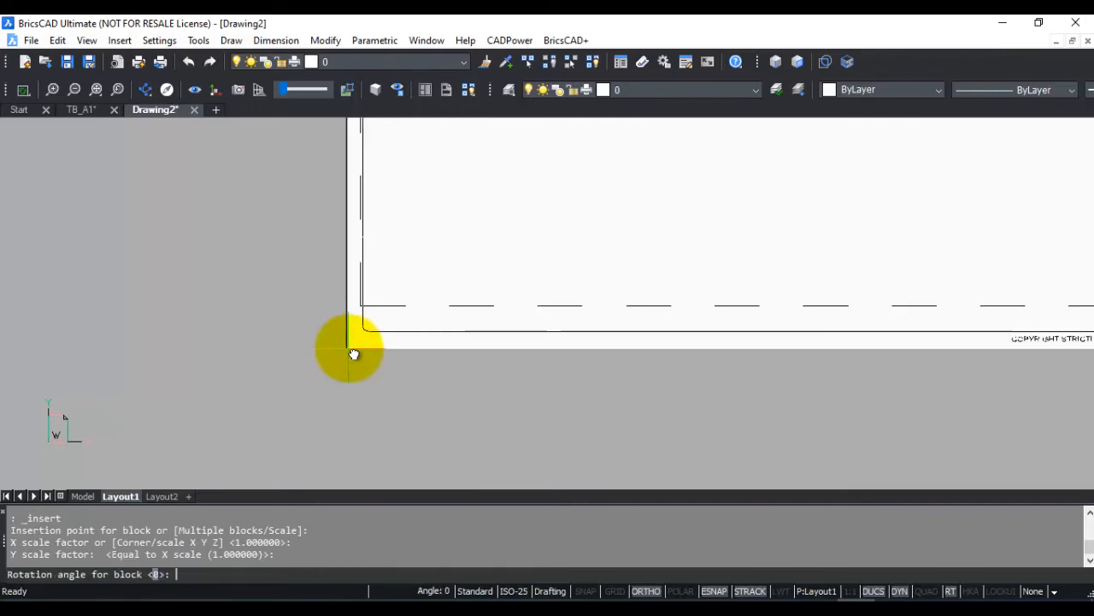
pyautogui.press('Return')
pyautogui.scroll(-5, 567, 371)
pyautogui.moveTo(423, 268); pyautogui.dragTo(483, 365, button='middle')
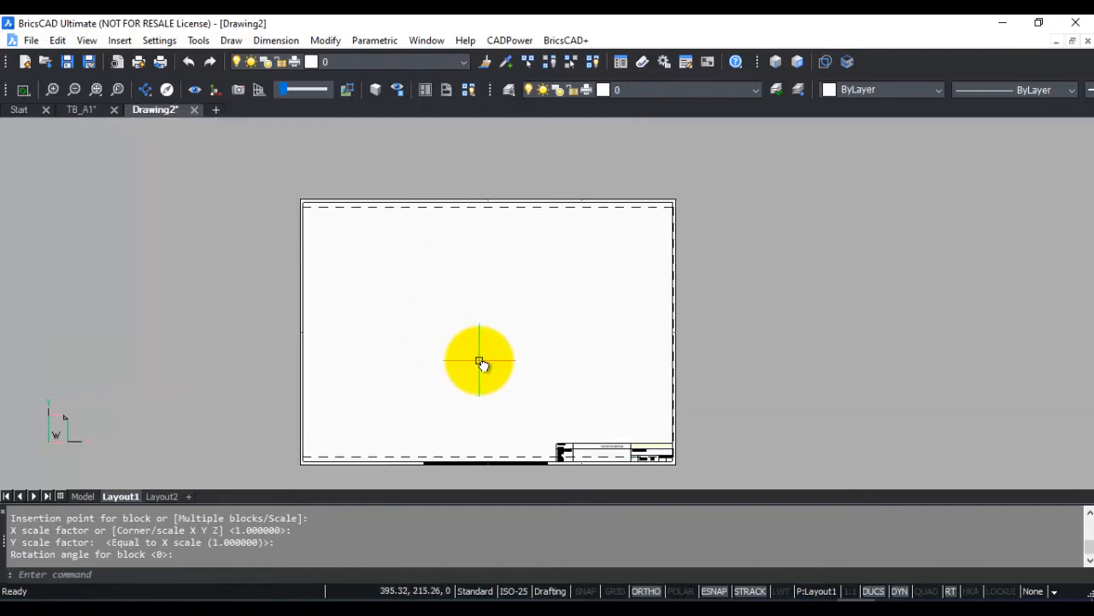
pyautogui.scroll(3, 576, 425)
pyautogui.scroll(-5, 578, 367)
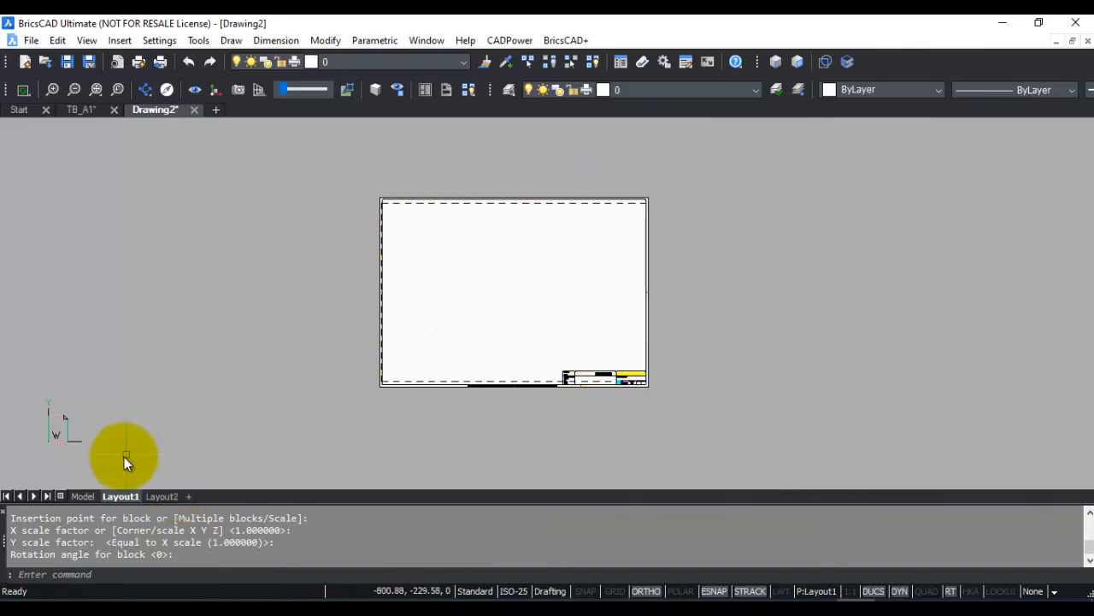
# Create three separate rectangular viewports with MVIEW in the upper-left, upper-right and lower-left areas of the sheet.
pyautogui.write('MVIEW')
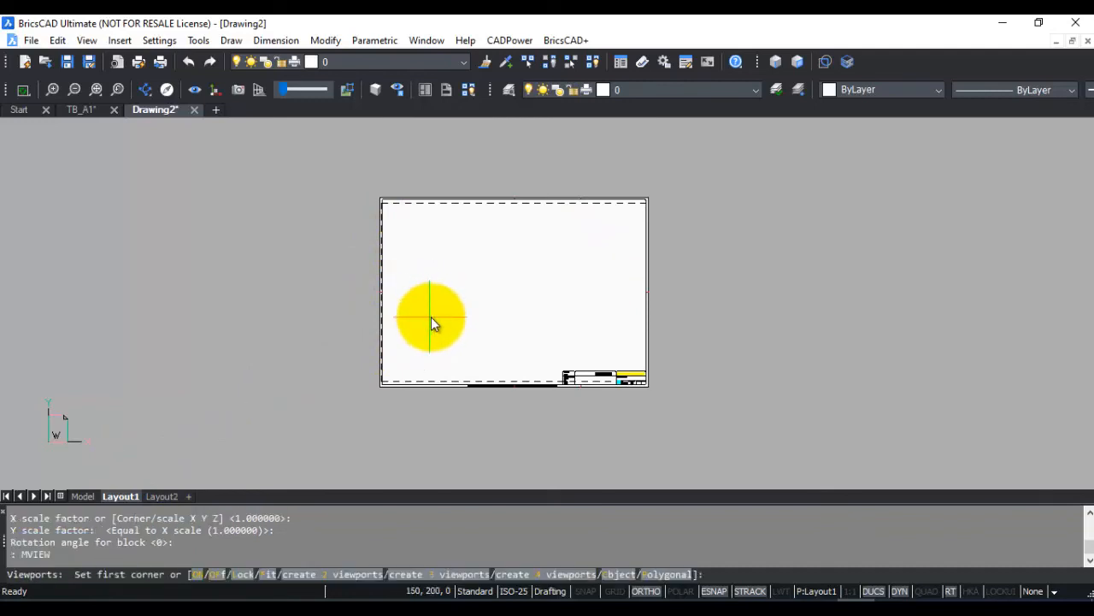
pyautogui.click(403, 218)
pyautogui.click(490, 272)
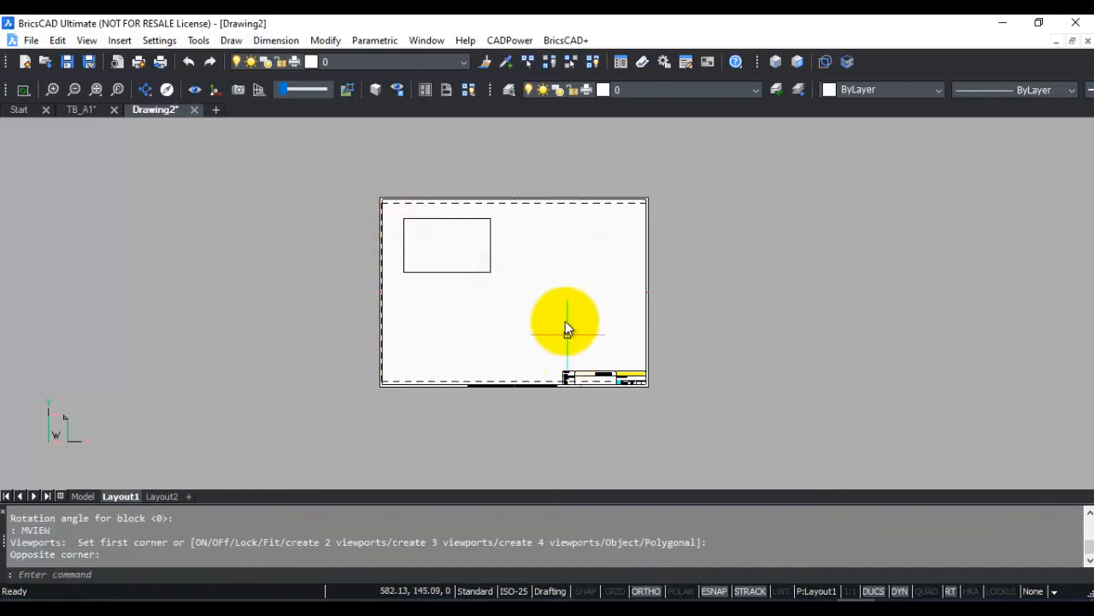
pyautogui.press('Return')
pyautogui.click(540, 272)
pyautogui.click(627, 215)
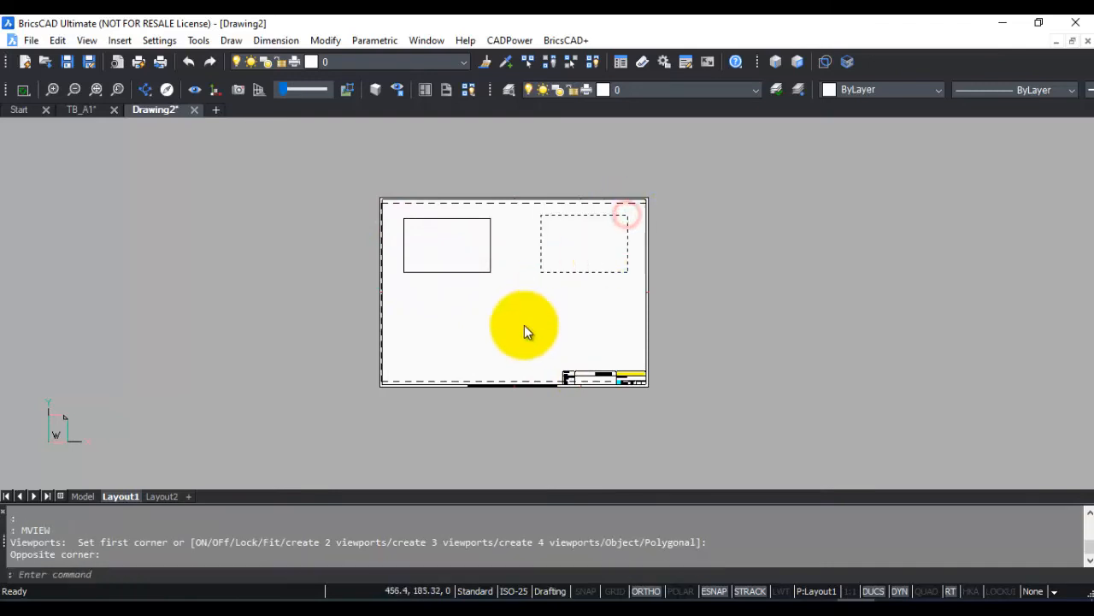
pyautogui.press('Return')
pyautogui.click(413, 346)
pyautogui.click(490, 294)
pyautogui.scroll(2, 556, 338)
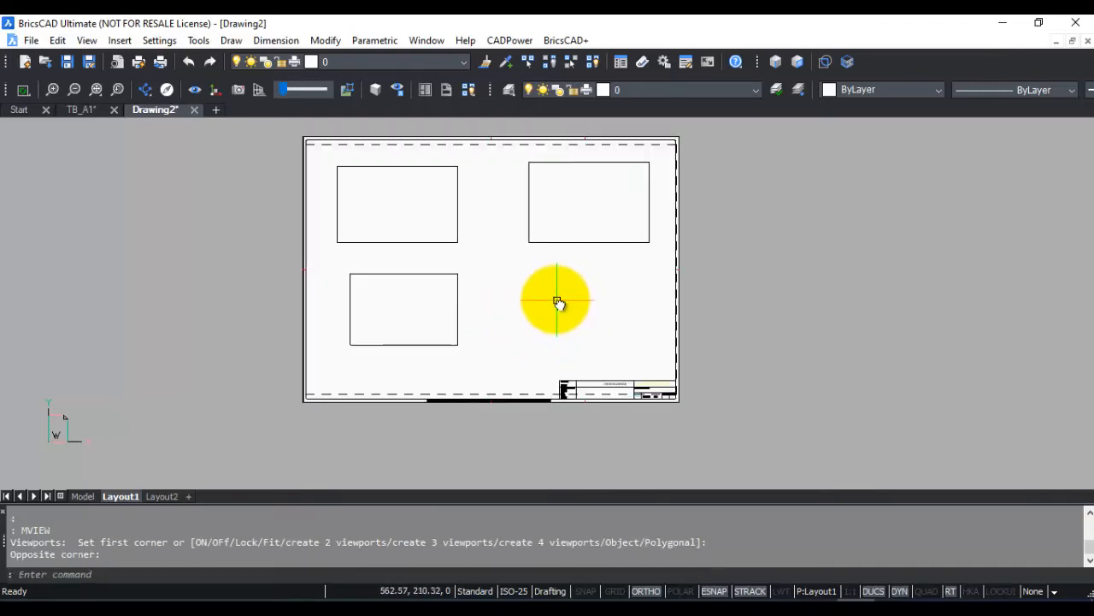
pyautogui.moveTo(559, 300); pyautogui.dragTo(551, 290, button='middle')
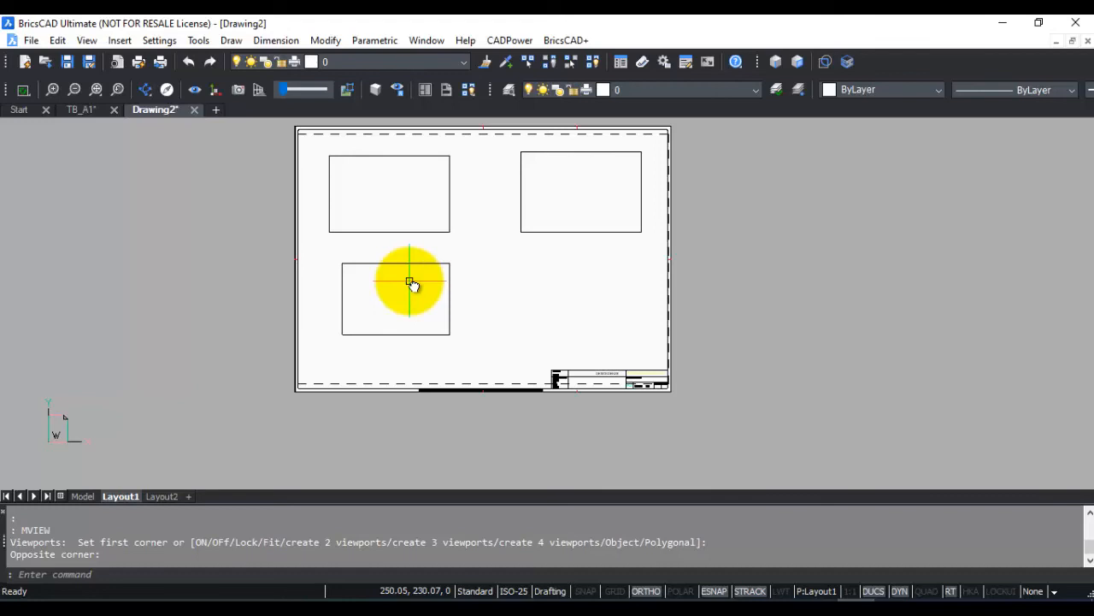
# Review Layout1's page setup and close it without changes.
pyautogui.rightClick(130, 494)
pyautogui.click(154, 437)
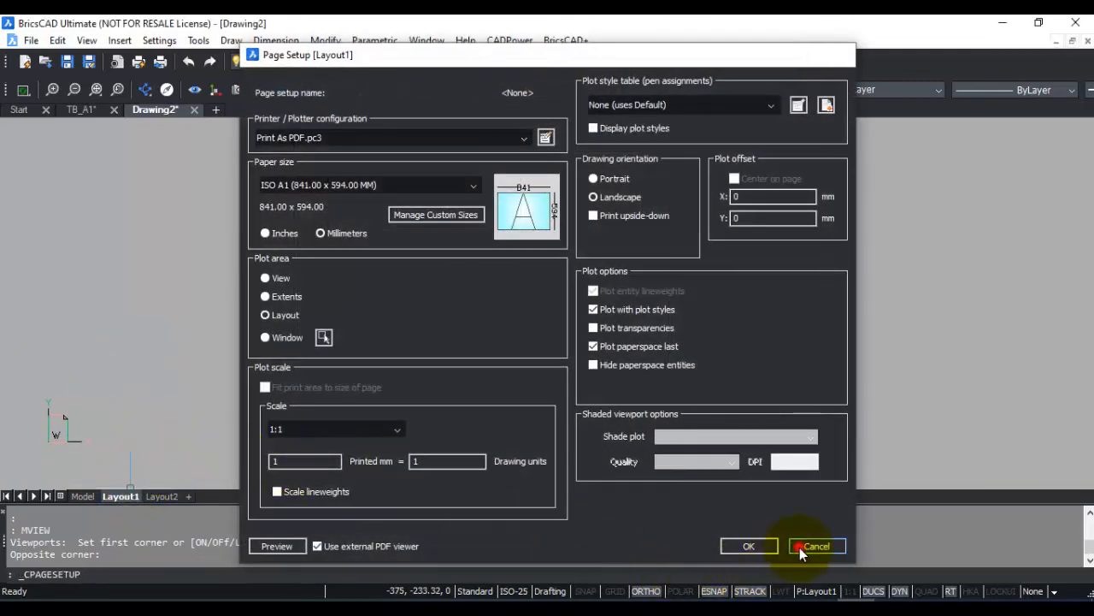
pyautogui.click(800, 545)
# Rename Layout1 as Sheet_A1.
pyautogui.rightClick(129, 497)
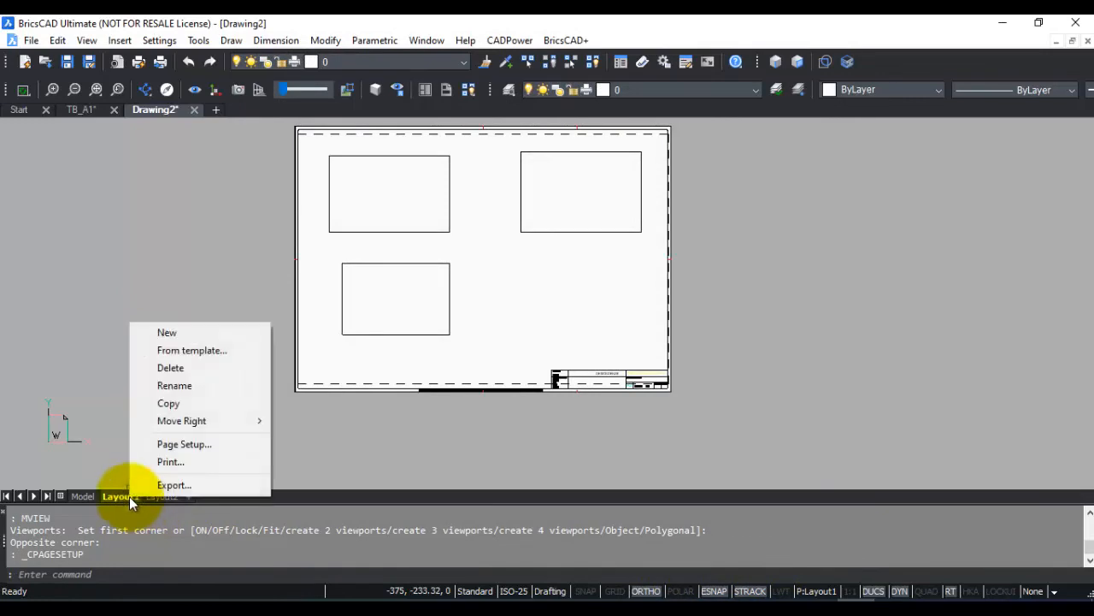
pyautogui.click(170, 386)
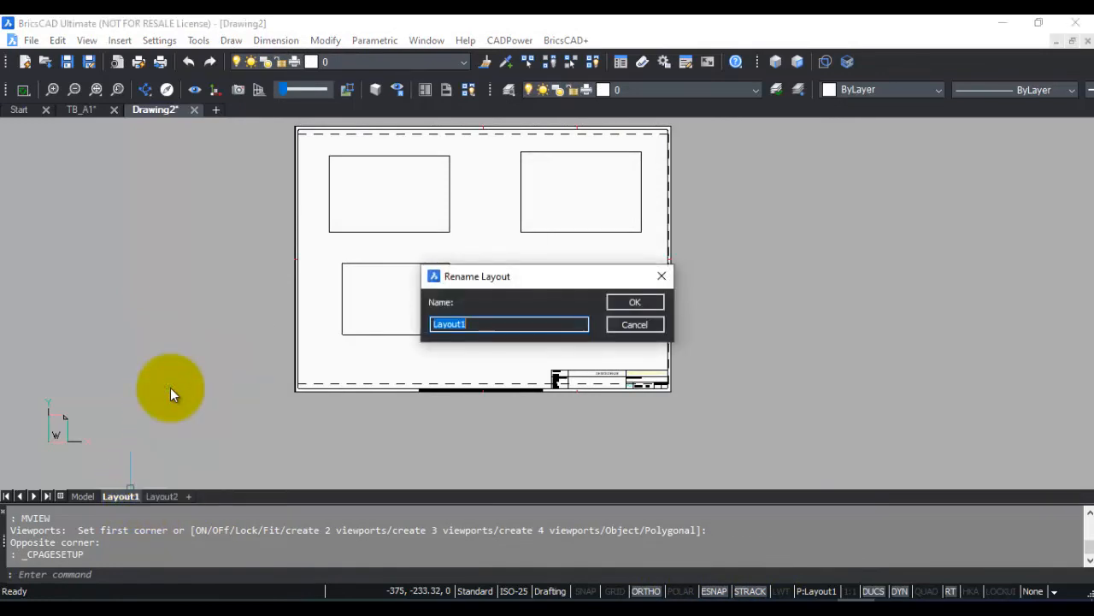
pyautogui.write('Sheet_A1')
pyautogui.press('Return')
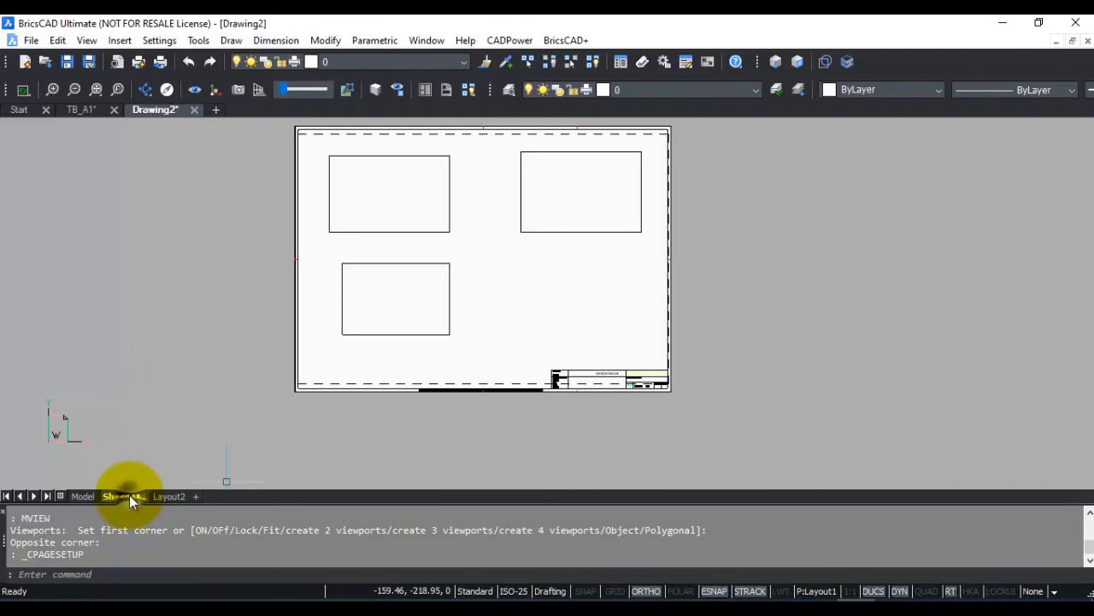
# Copy the Sheet_A1 layout under the name Sheet_A1_2.
pyautogui.rightClick(129, 495)
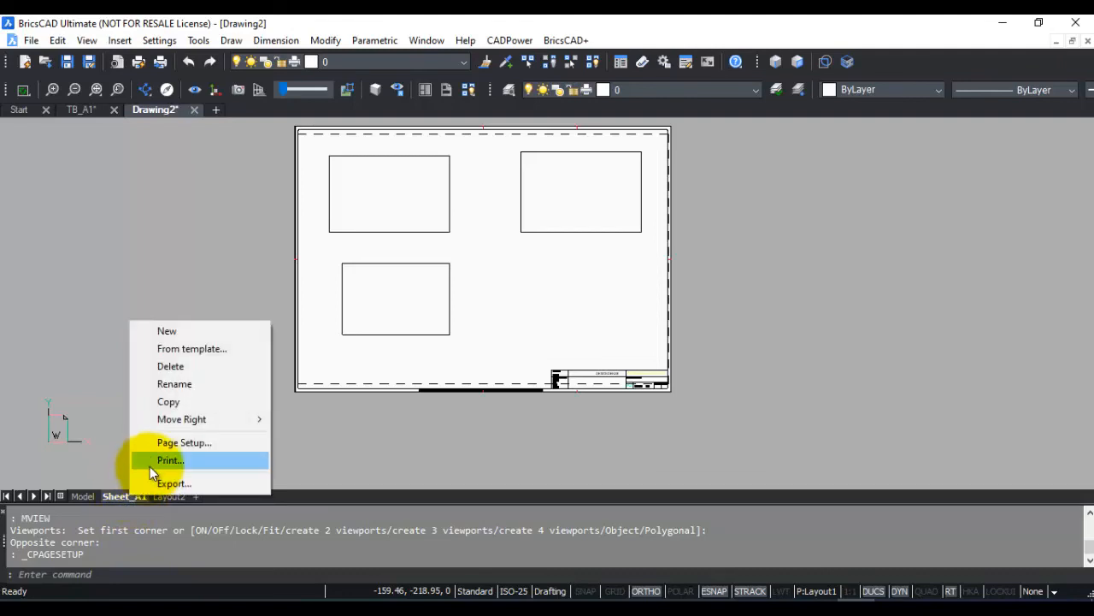
pyautogui.click(165, 402)
pyautogui.write('Sheet_A1')
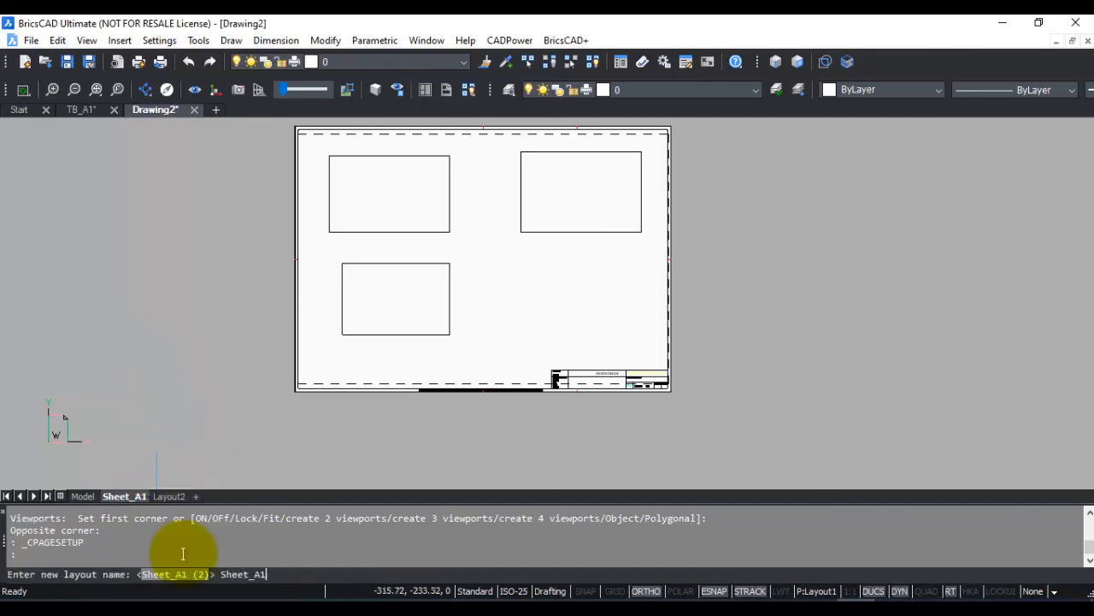
pyautogui.write('_2')
pyautogui.press('Return')
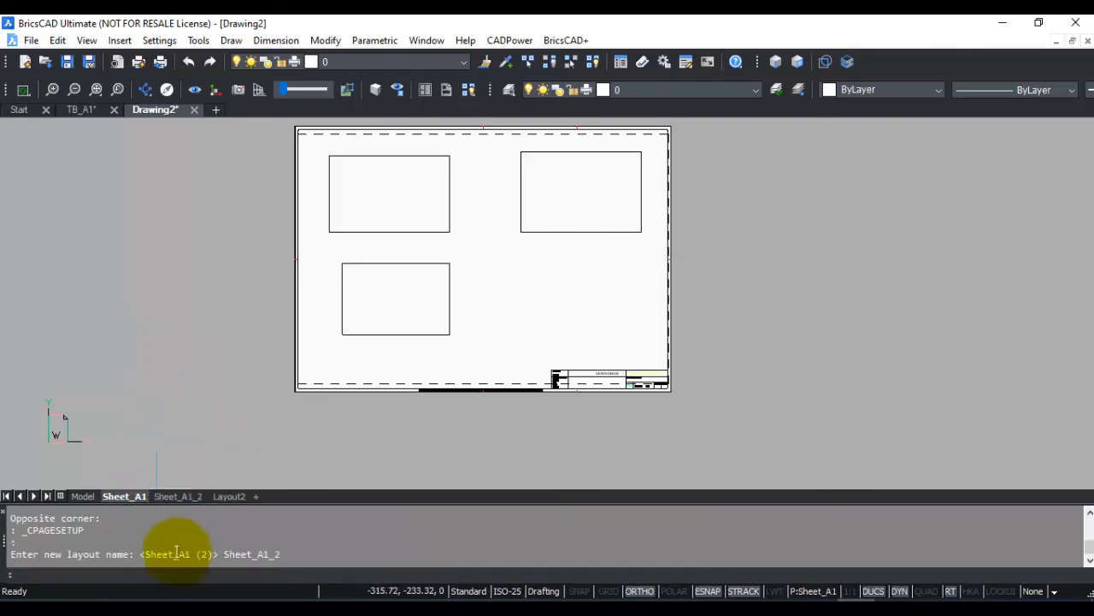
# Compare the Sheet_A1_2 layout with the original Sheet_A1 by switching between them.
pyautogui.click(173, 495)
pyautogui.click(138, 498)
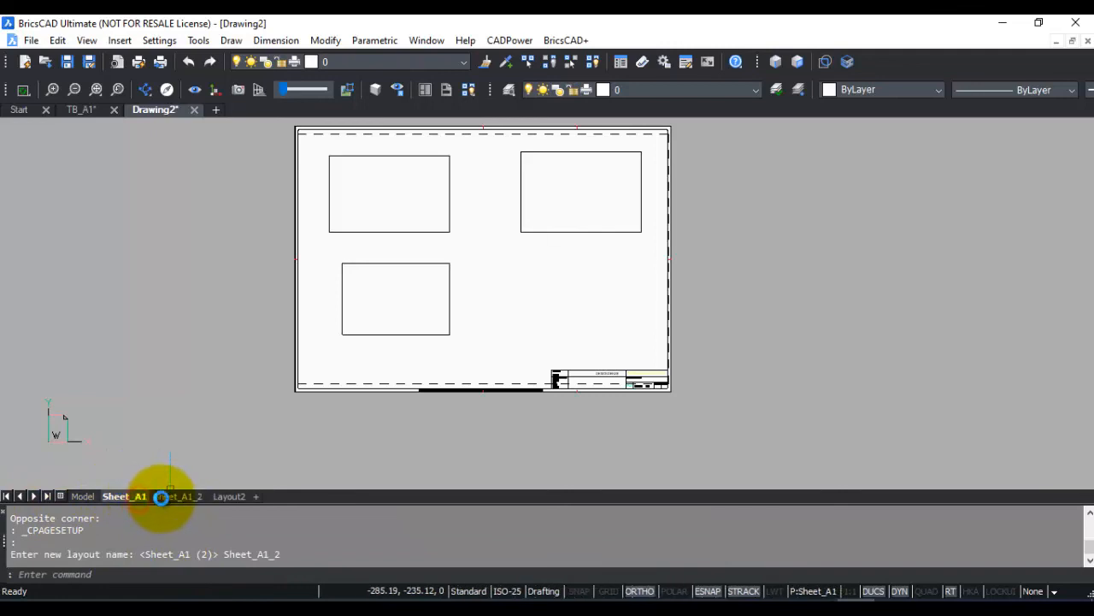
pyautogui.click(162, 498)
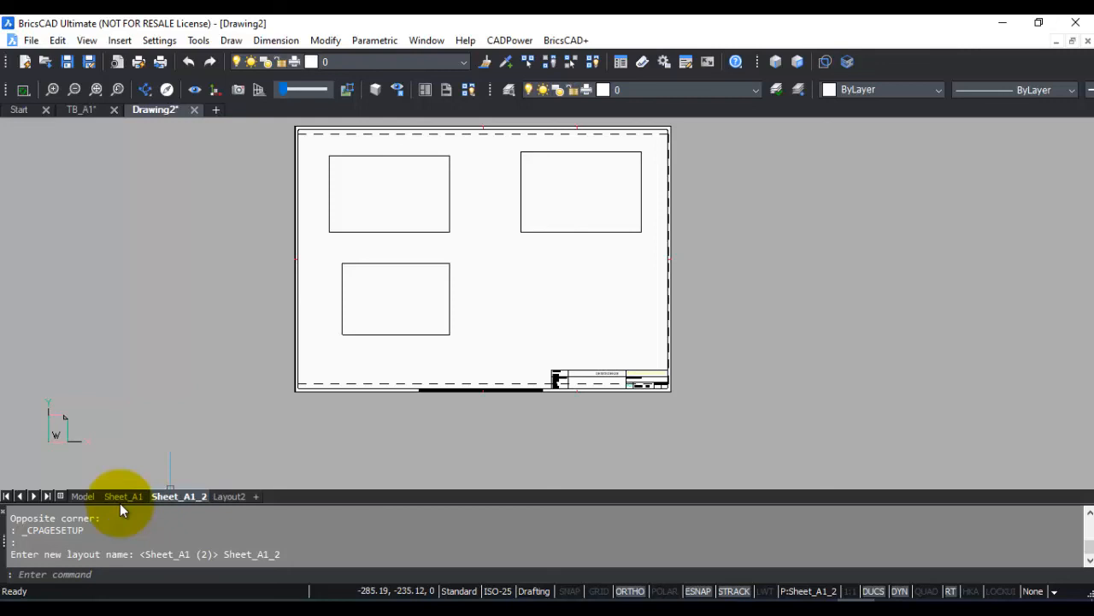
# Examine the paper sizes available in Layout2's page setup and close it without changes.
pyautogui.click(230, 495)
pyautogui.rightClick(229, 495)
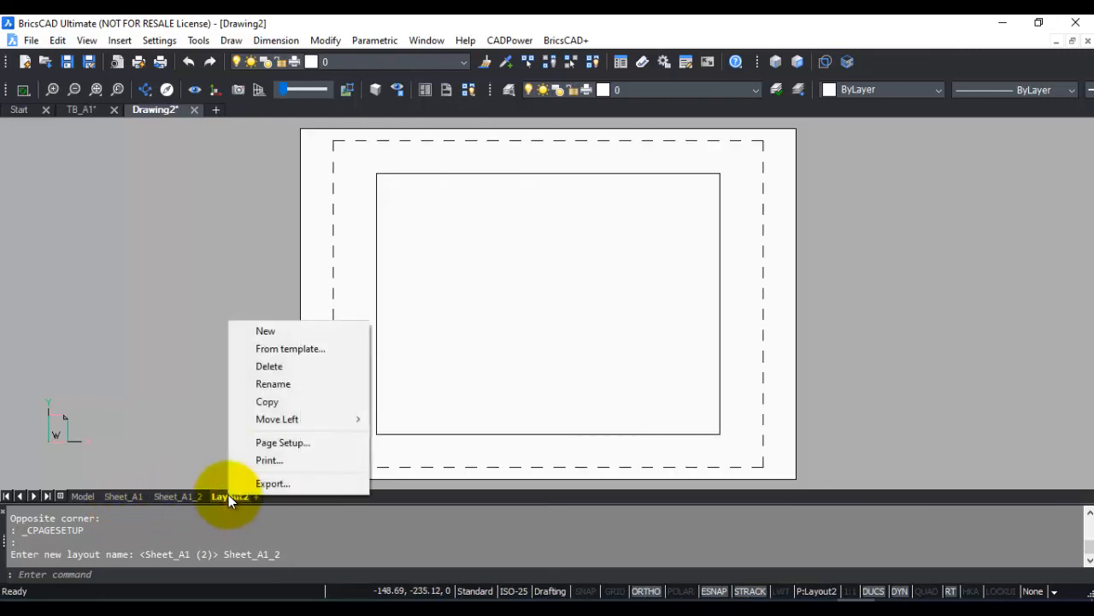
pyautogui.click(268, 443)
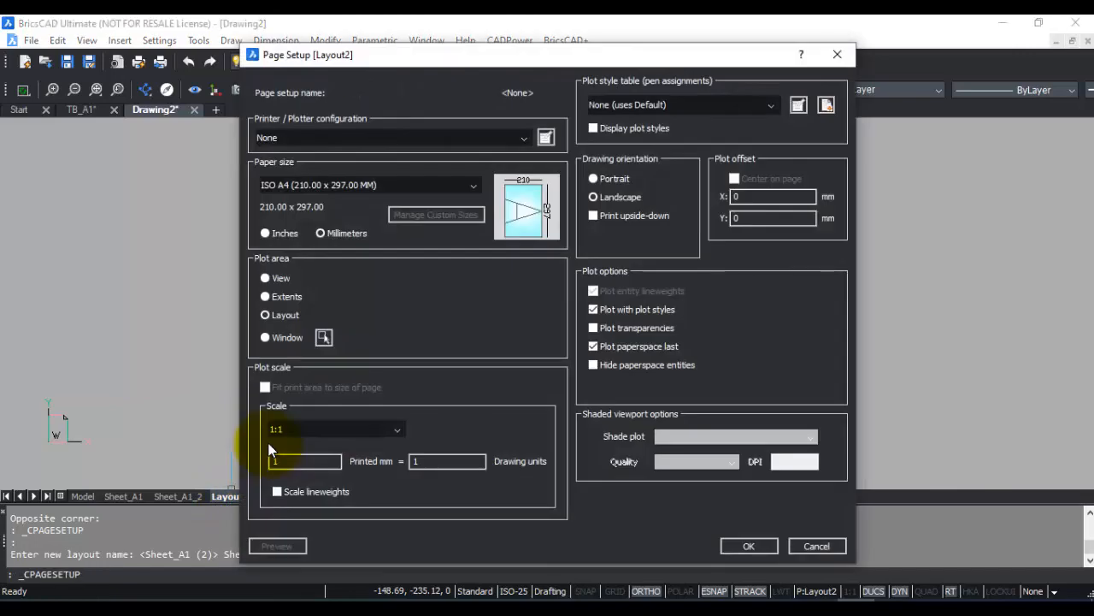
pyautogui.click(450, 184)
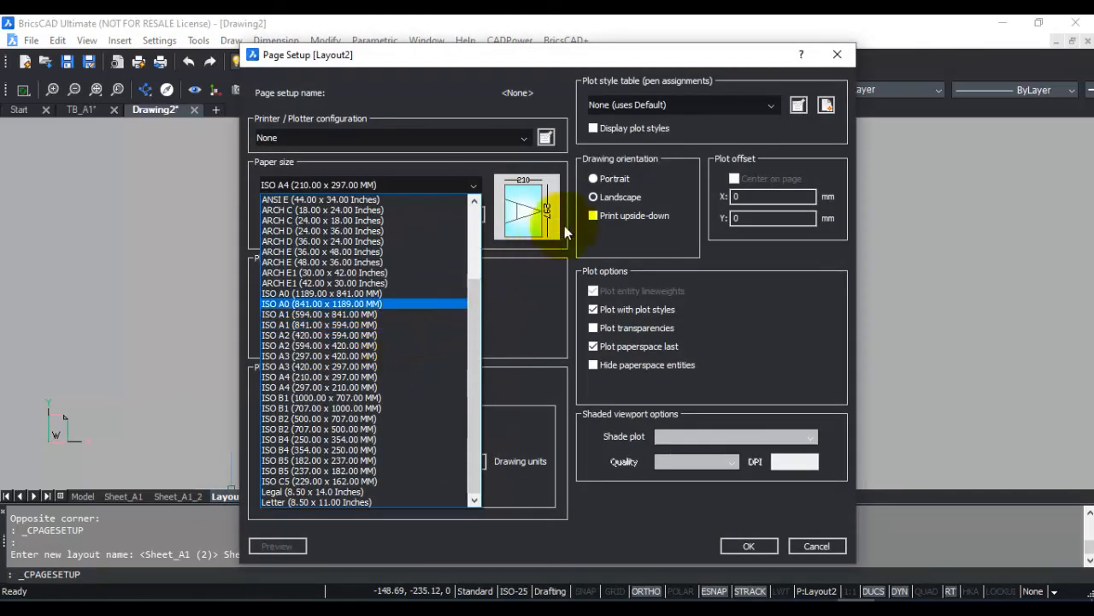
pyautogui.click(825, 550)
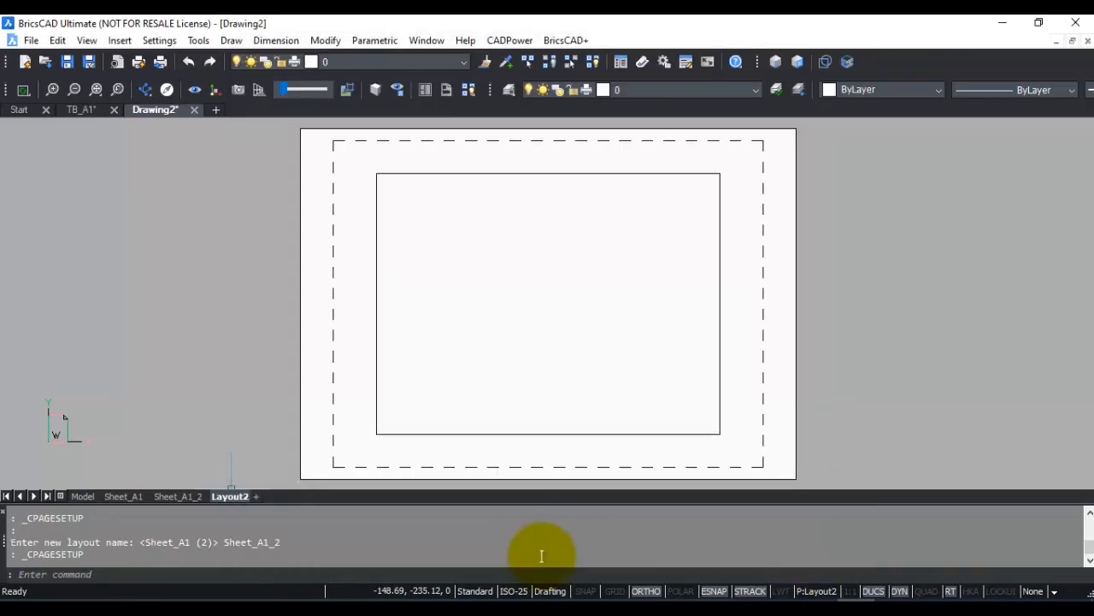